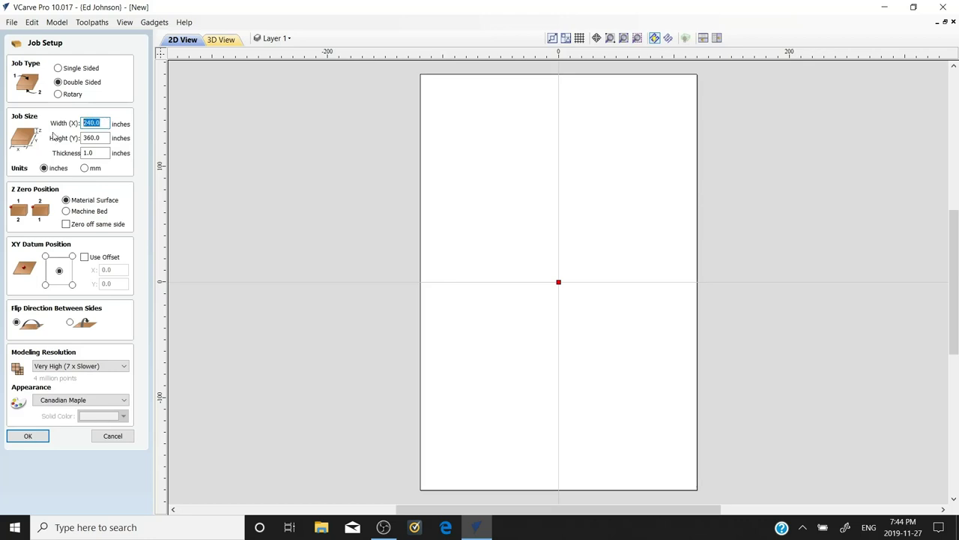
Set the double-sided job size to 15 inches wide and 8 inches high and accept the job setup
text(1)
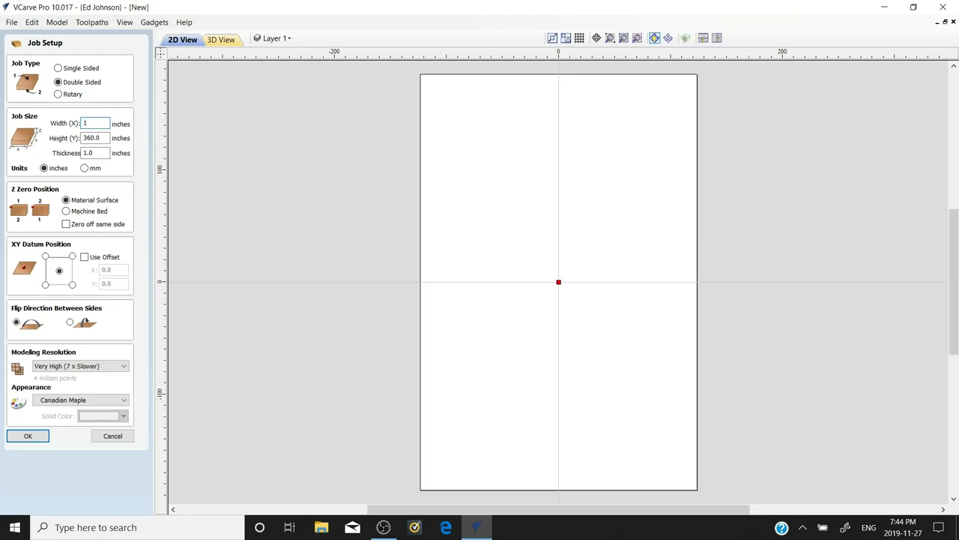
text(5)
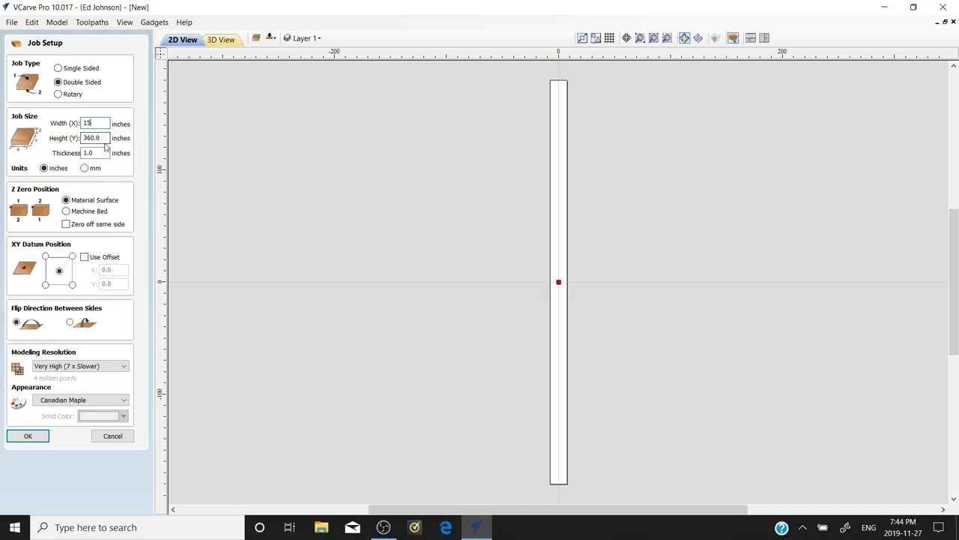
drag(105, 138, 45, 148)
text(8)
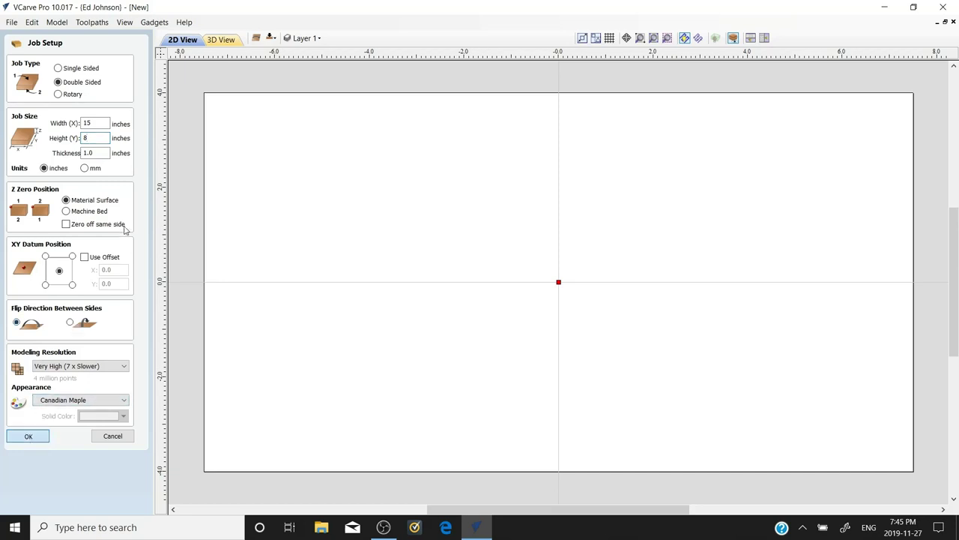
key(Return)
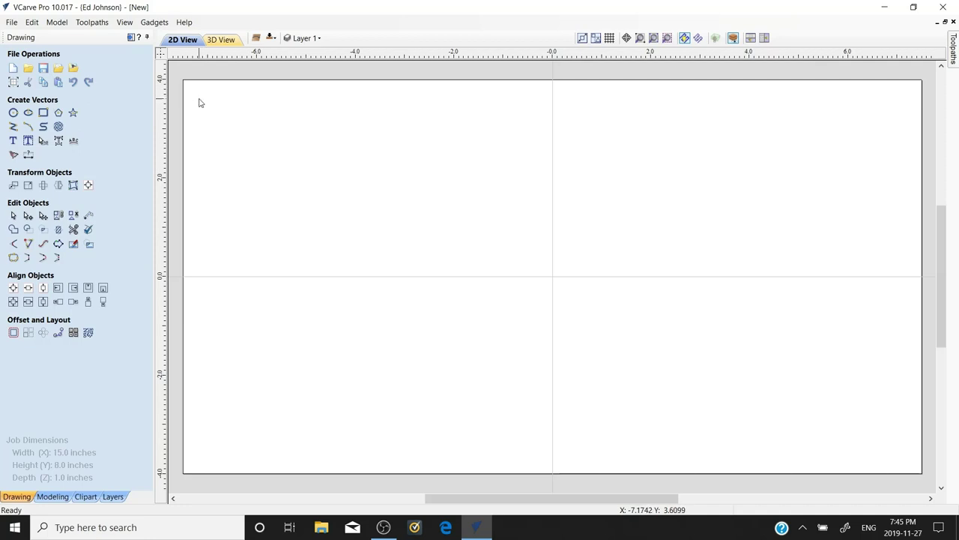
Draw a 0.325 inch diameter circle near the job's upper-left corner, centred at about X -7.13, Y 3.57
click(12, 112)
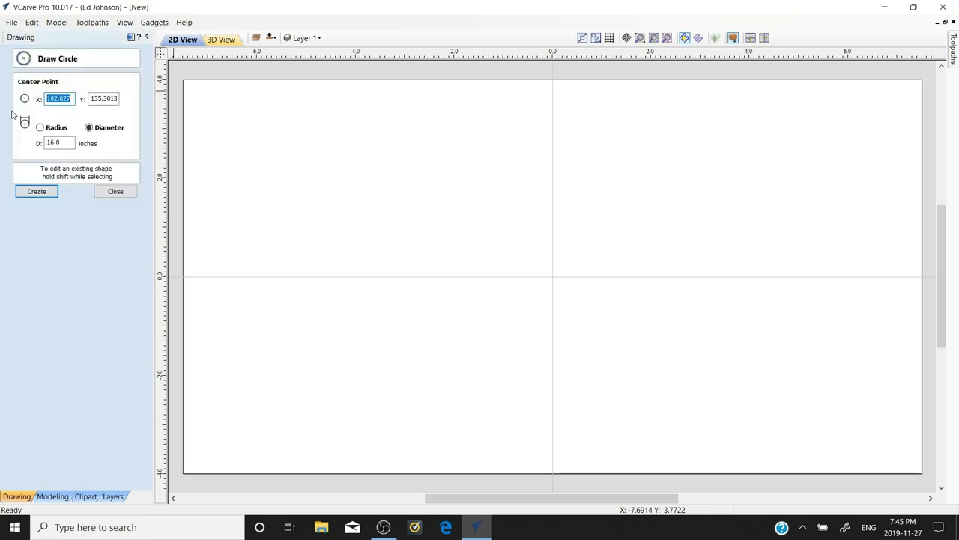
drag(64, 142, 41, 142)
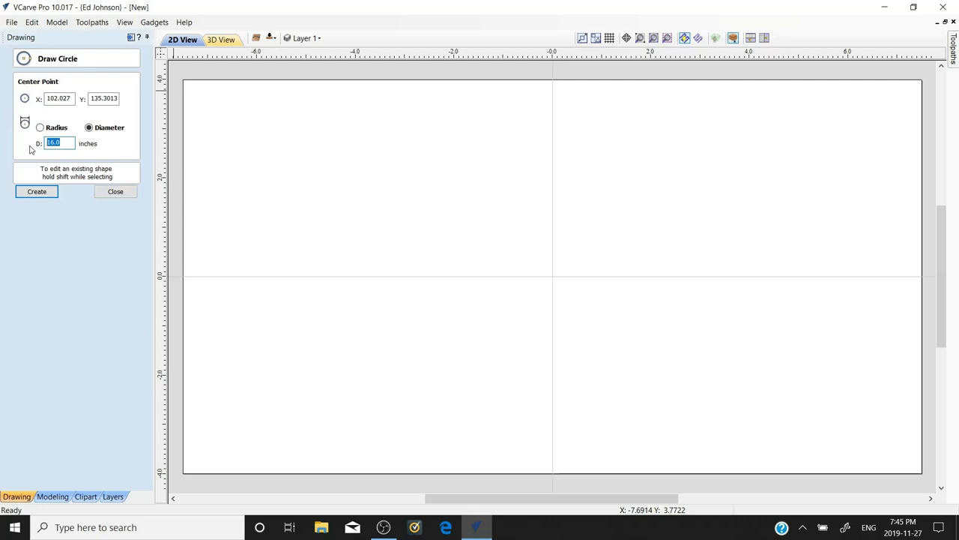
text(.325)
click(200, 100)
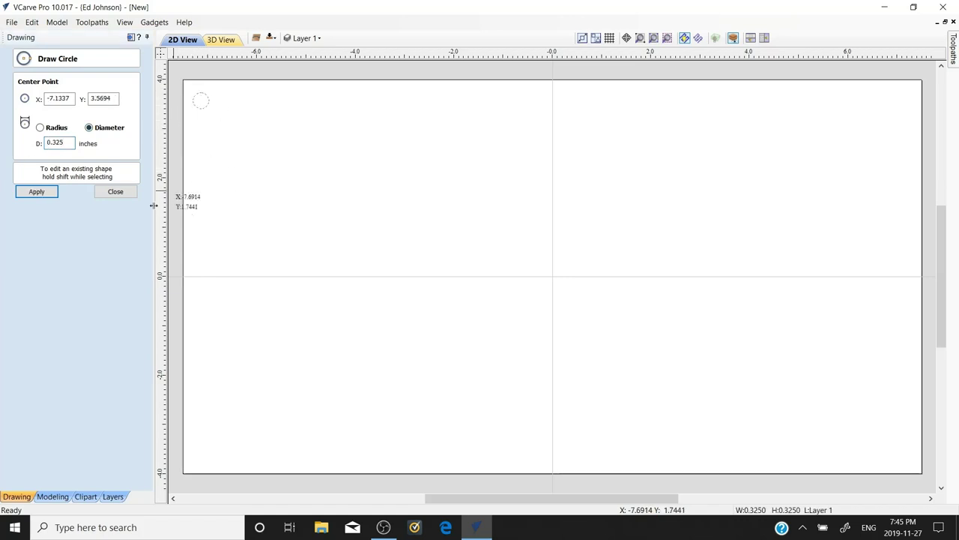
click(117, 192)
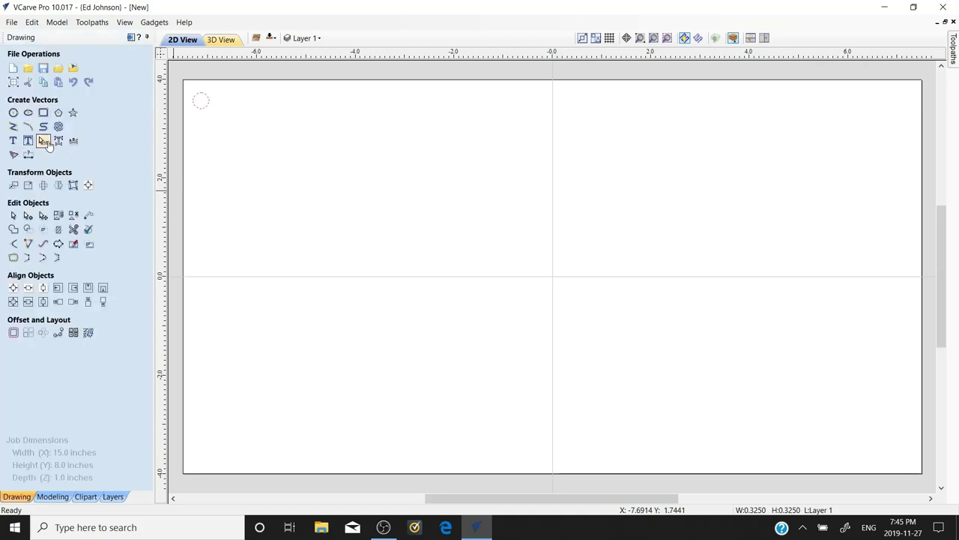
Mirror copies of the small circle about the job center so that each of the other three corners gets one
click(58, 185)
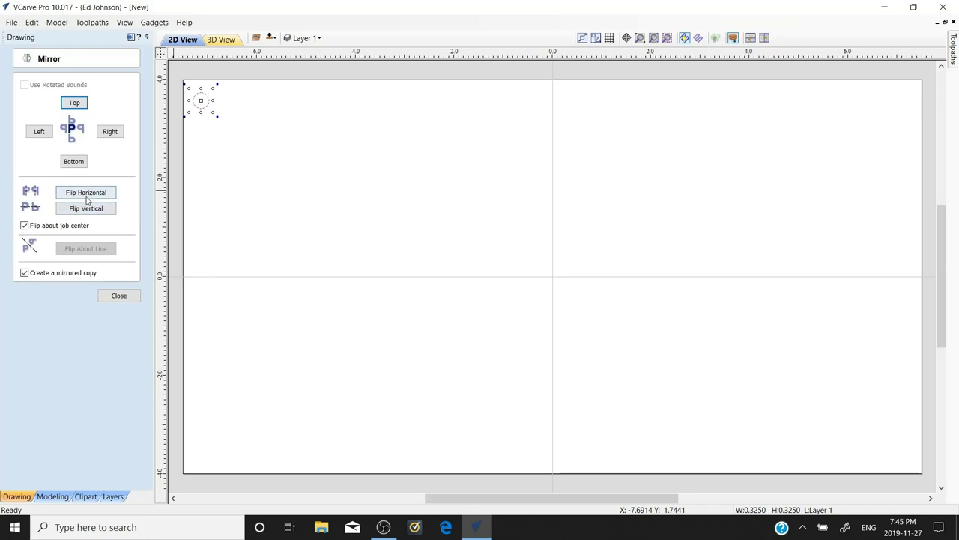
click(86, 195)
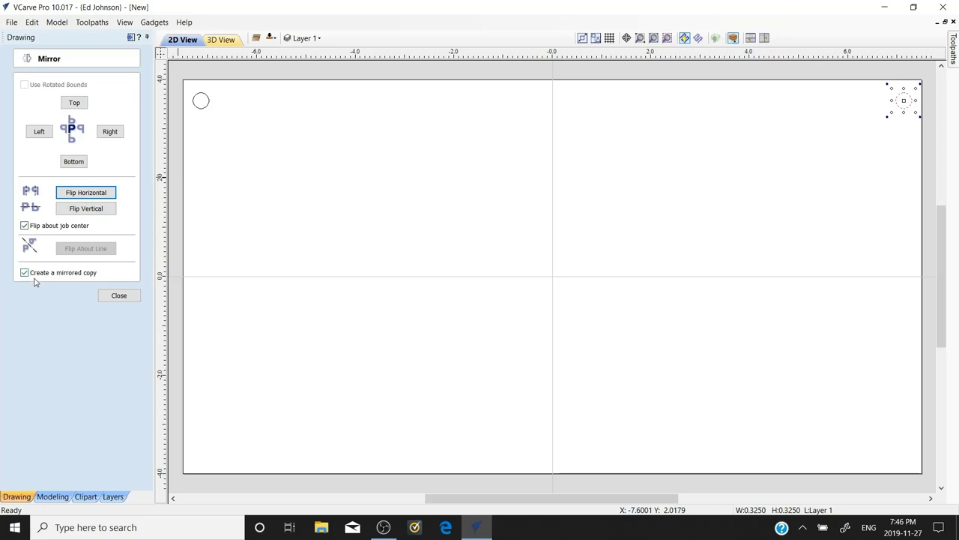
click(81, 208)
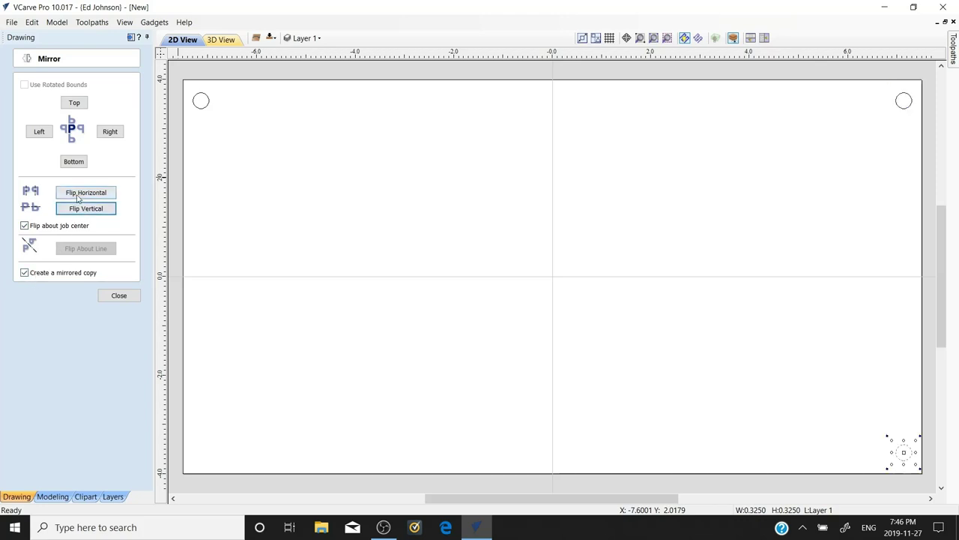
click(81, 193)
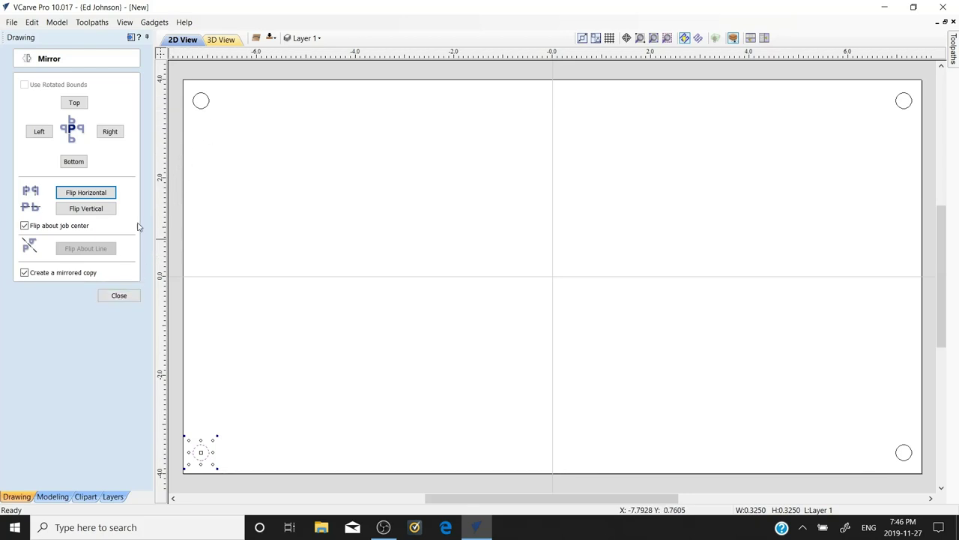
click(119, 296)
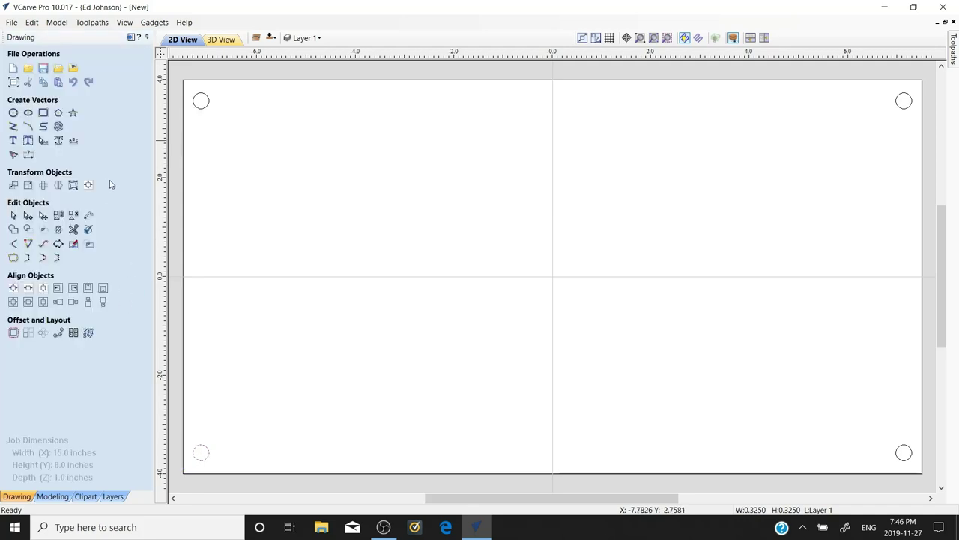
Draw a 13 by 7 inch rectangle with 0.5 inch external corner radii, centred at about X 0, Y 0.23
click(42, 112)
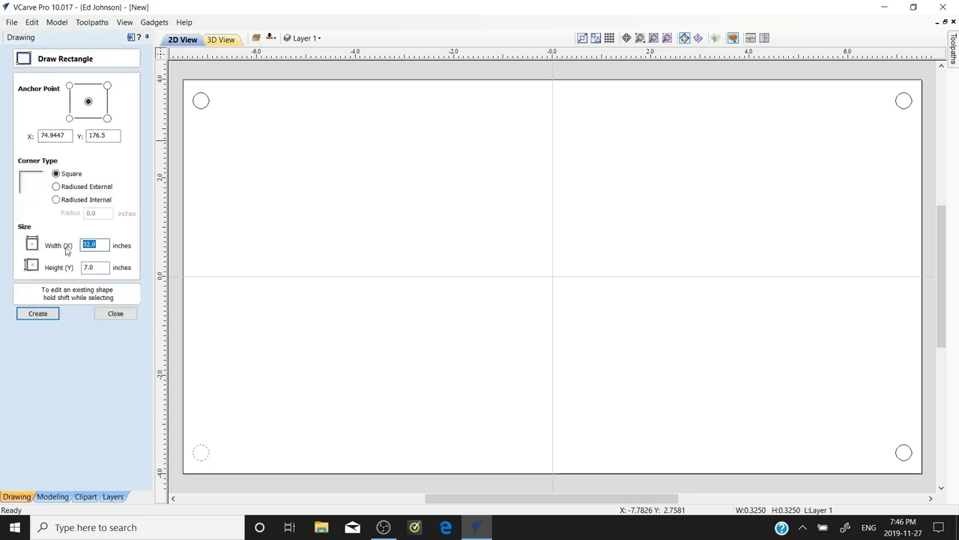
text(13)
click(56, 187)
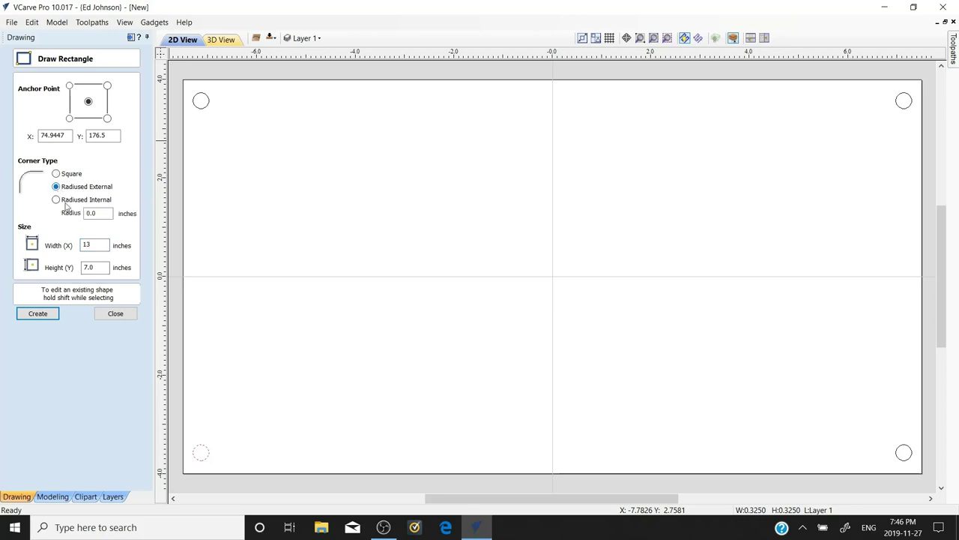
drag(101, 213, 78, 219)
text(.5)
click(552, 267)
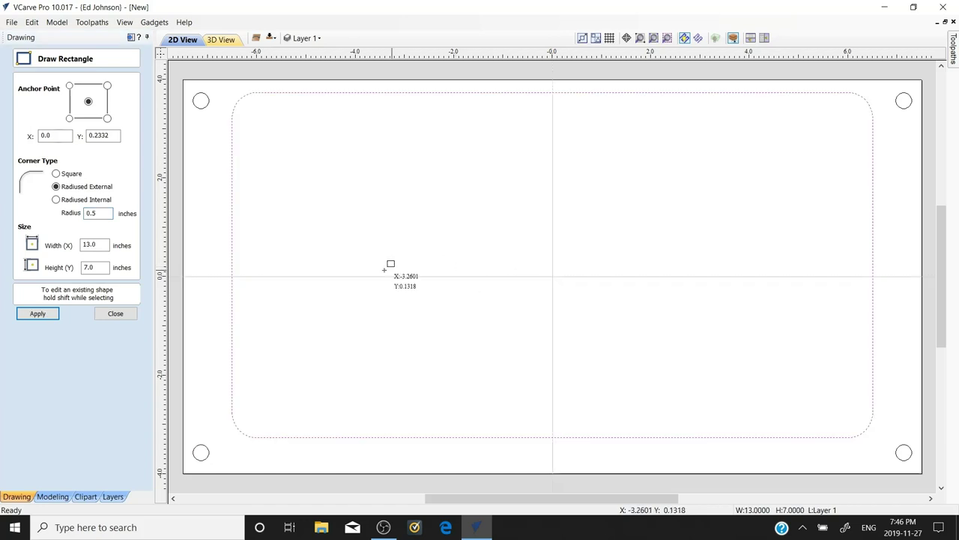
click(110, 316)
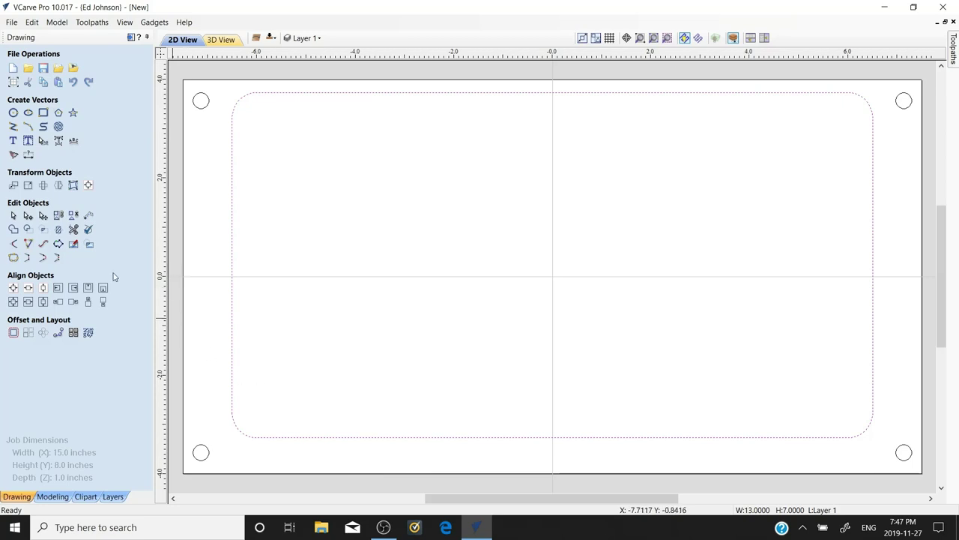
Draw a 4 inch diameter circle over the rectangle's lower-left corner, centred at about X -4.85, Y -1.59
click(13, 113)
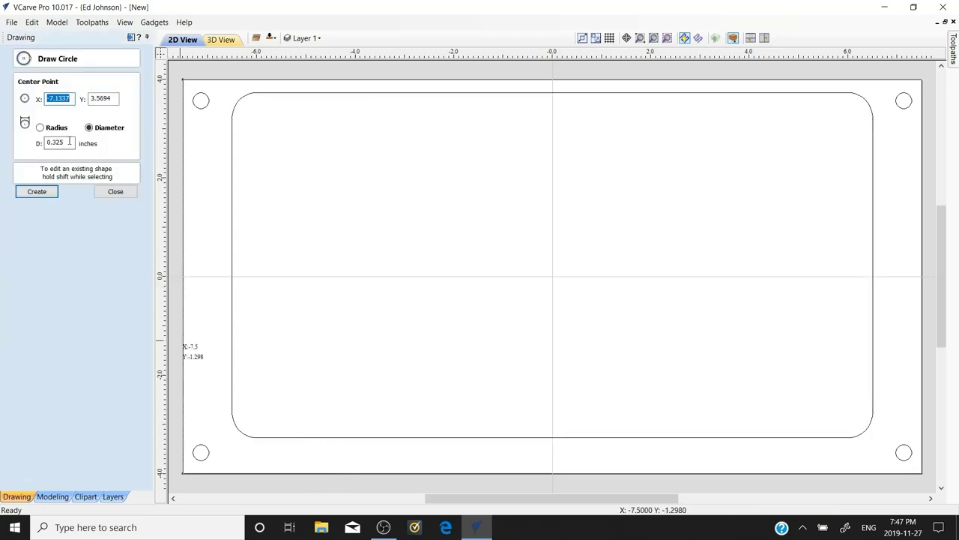
drag(67, 143, 18, 144)
text(4)
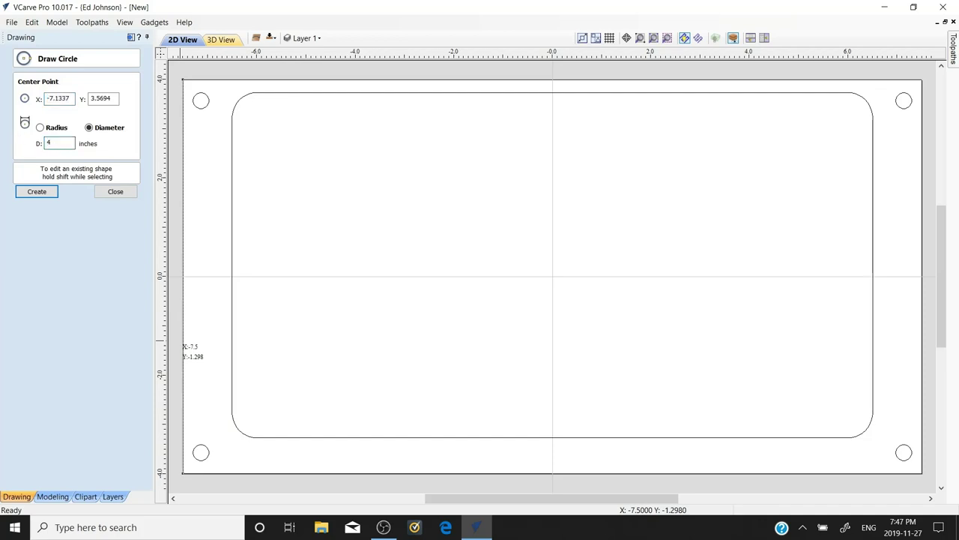
click(313, 354)
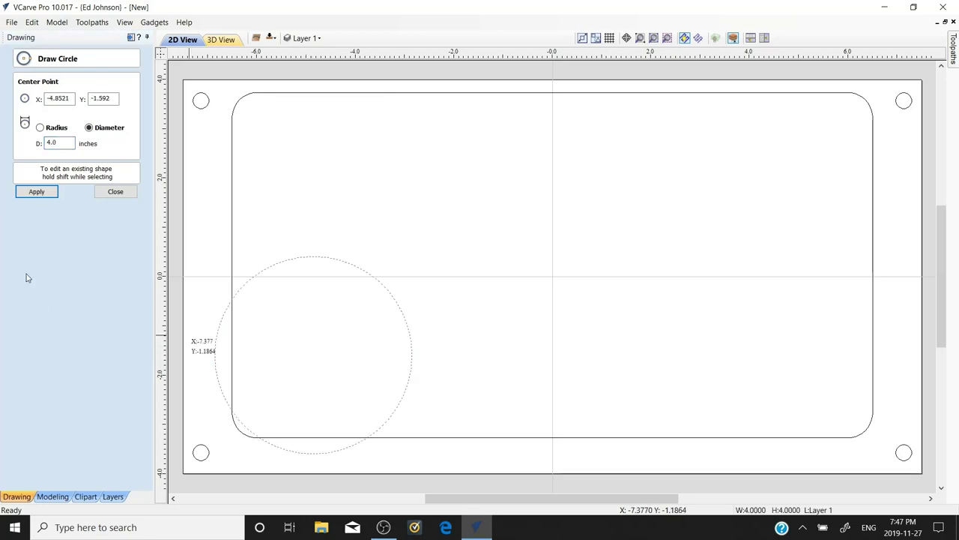
click(117, 193)
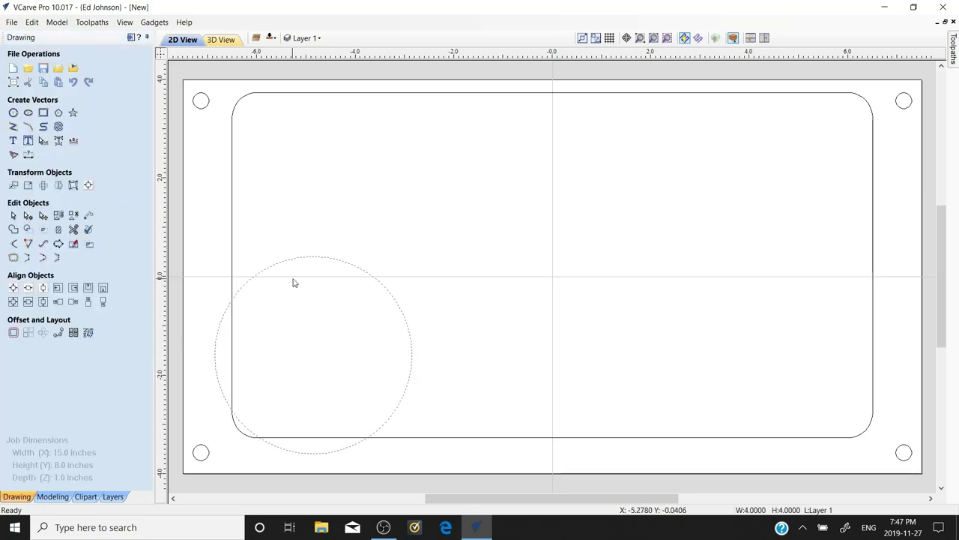
Align the 4 inch circle to the left and bottom edges of the rounded rectangle
shift+click(232, 239)
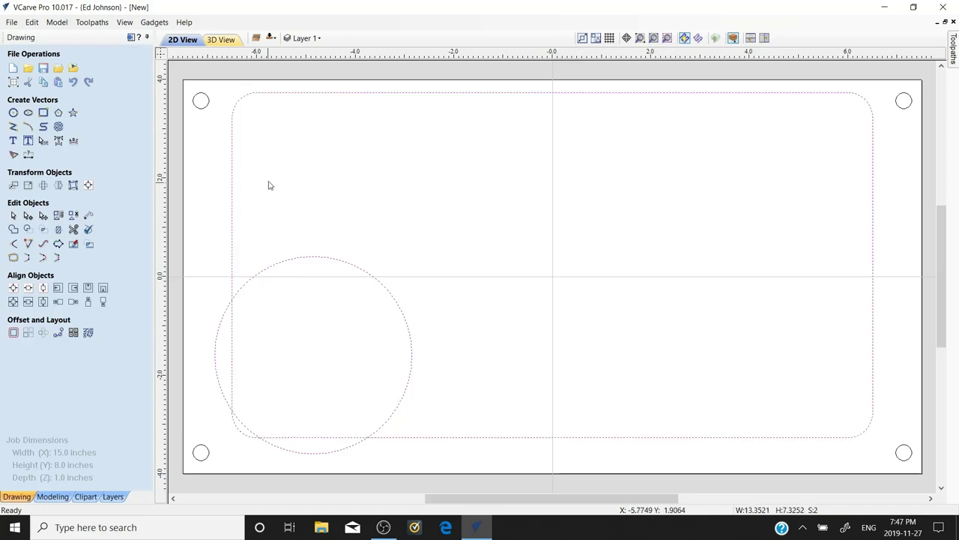
click(58, 289)
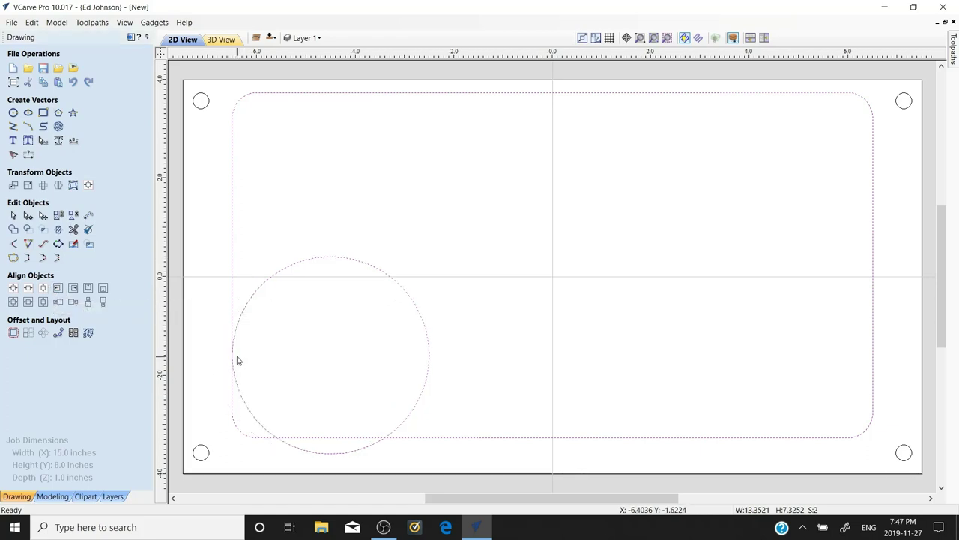
click(104, 292)
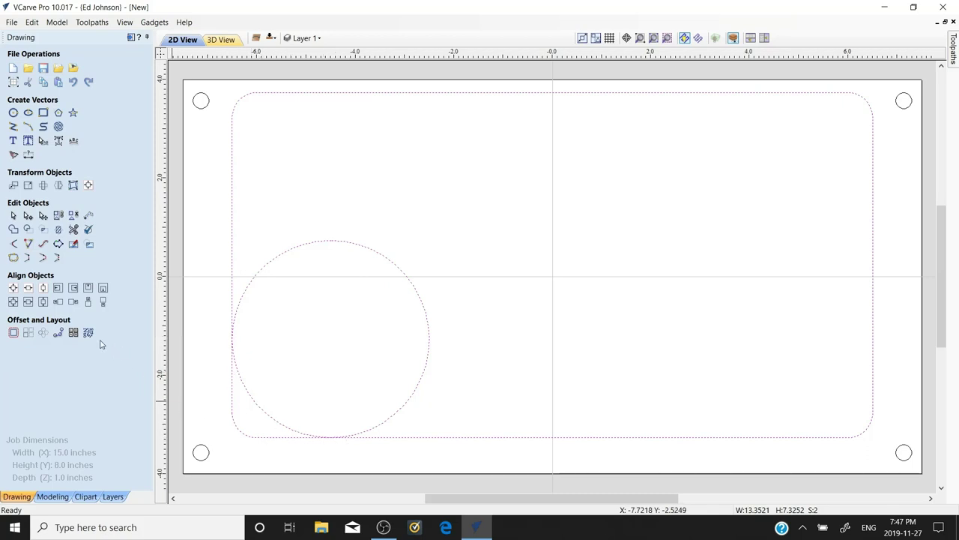
Trim away the circle's inner arc and the rectangle's small lower-left corner, leaving one outline with a large rounded corner
click(72, 243)
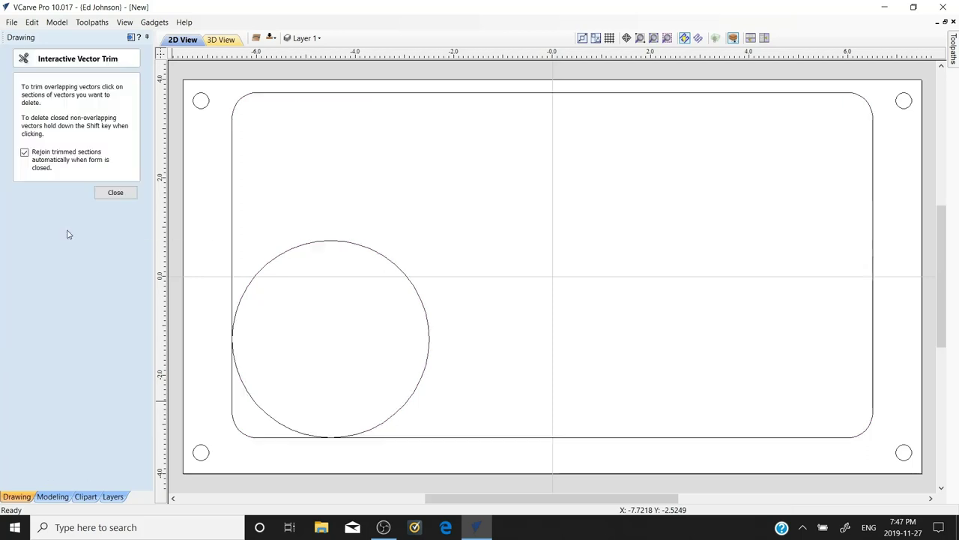
click(419, 290)
click(251, 436)
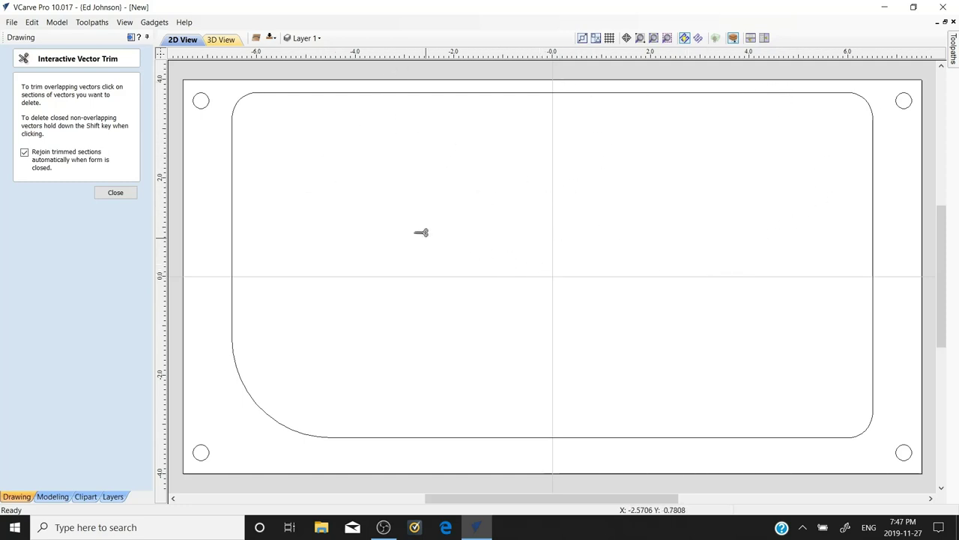
click(115, 193)
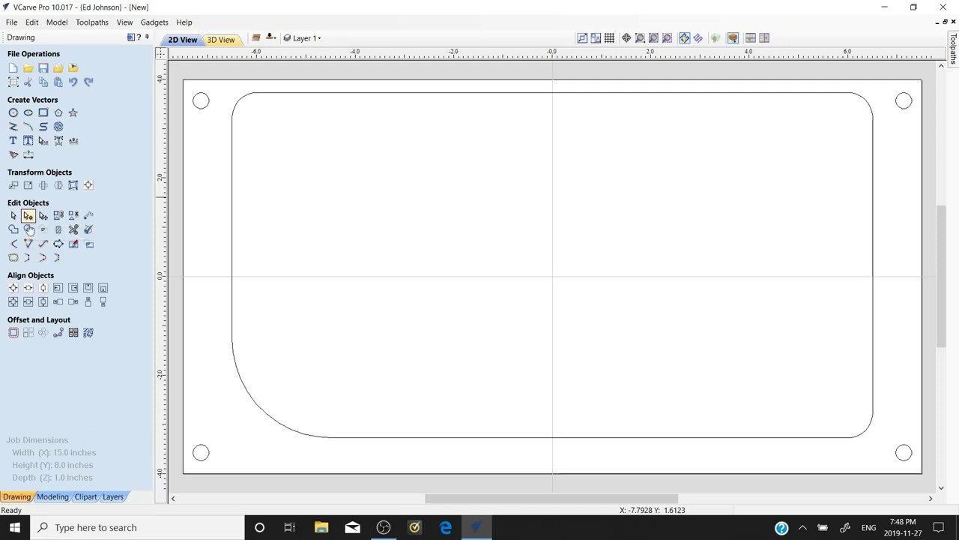
Convert the outline's straight left edge to a Bezier span and bow it outward about 0.12 inch
click(232, 259)
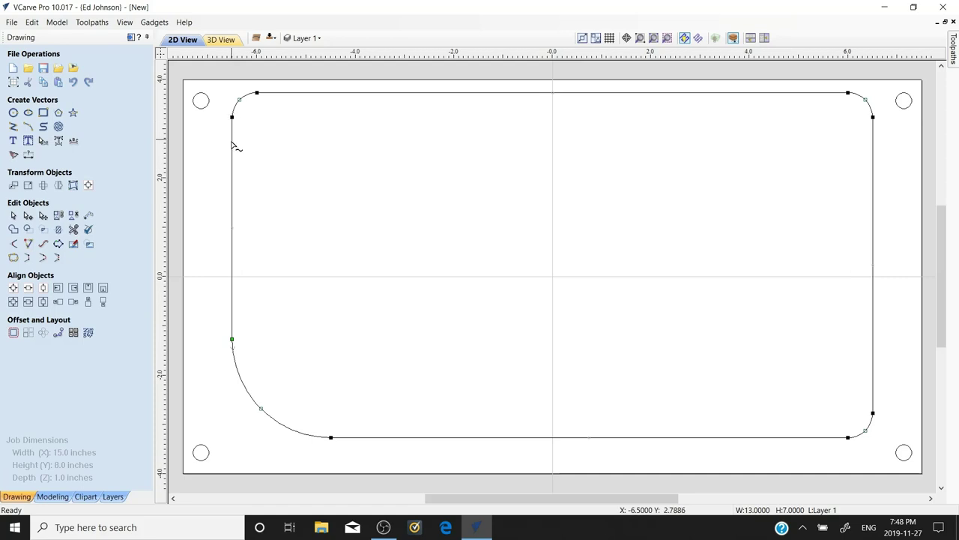
right_click(238, 220)
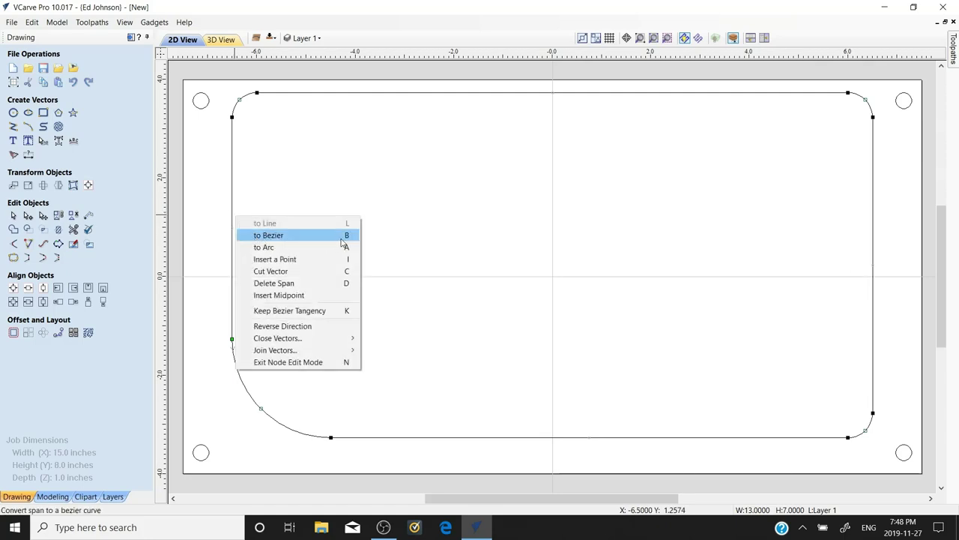
click(283, 237)
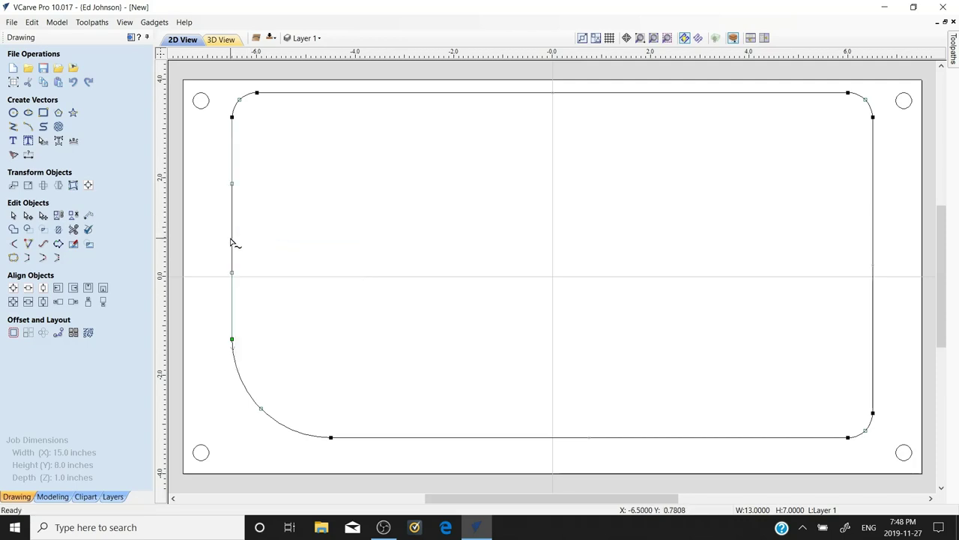
mouse_move(232, 242)
mouse_down()
mouse_move(220, 238)
mouse_move(207, 186)
mouse_move(212, 261)
mouse_move(216, 242)
mouse_move(232, 238)
mouse_move(222, 227)
mouse_move(217, 242)
mouse_move(230, 237)
mouse_move(225, 251)
mouse_move(228, 242)
mouse_up()
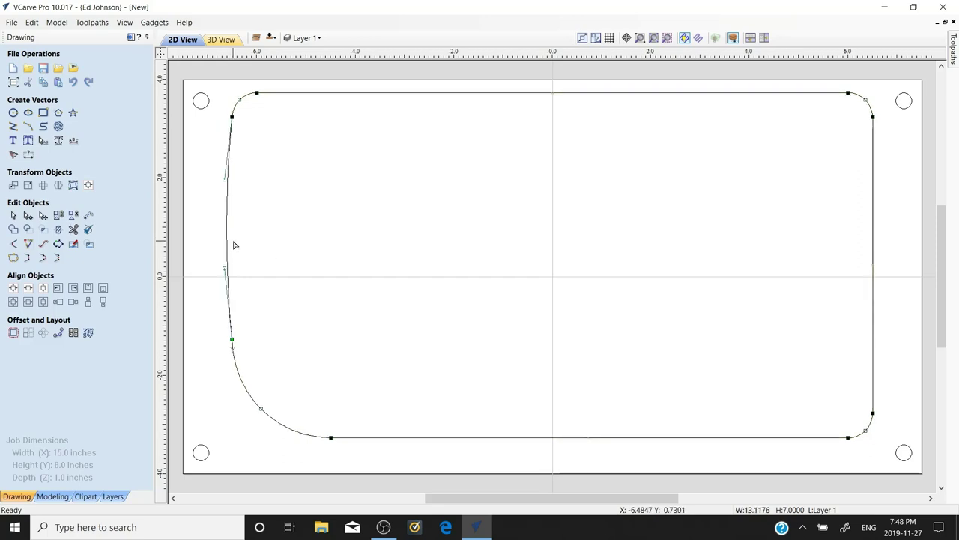
Convert the outline's bottom edge to a Bezier span and bow it downward about 0.3 inch
right_click(540, 443)
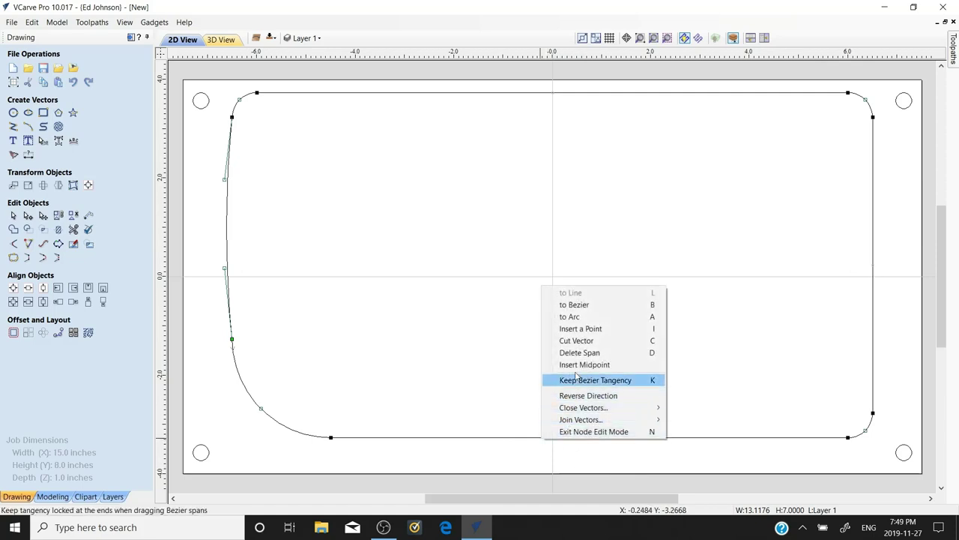
click(577, 304)
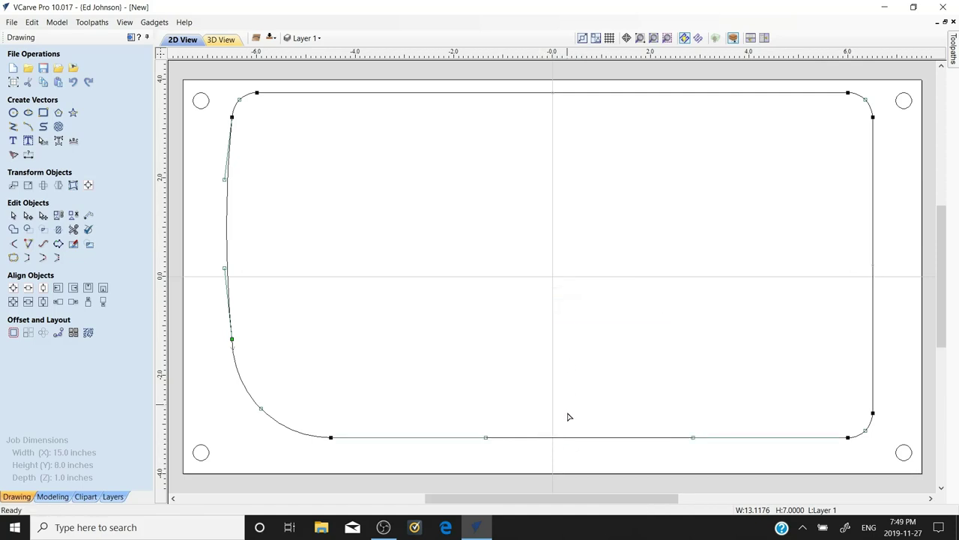
drag(555, 440, 563, 452)
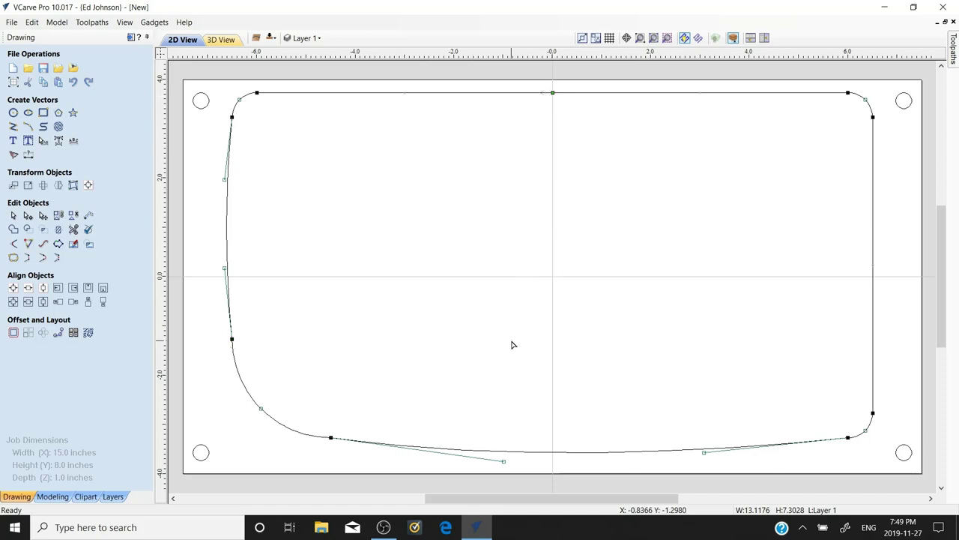
Cut the outline at the center of its bottom curve, splitting it into separate left and right halves
right_click(555, 456)
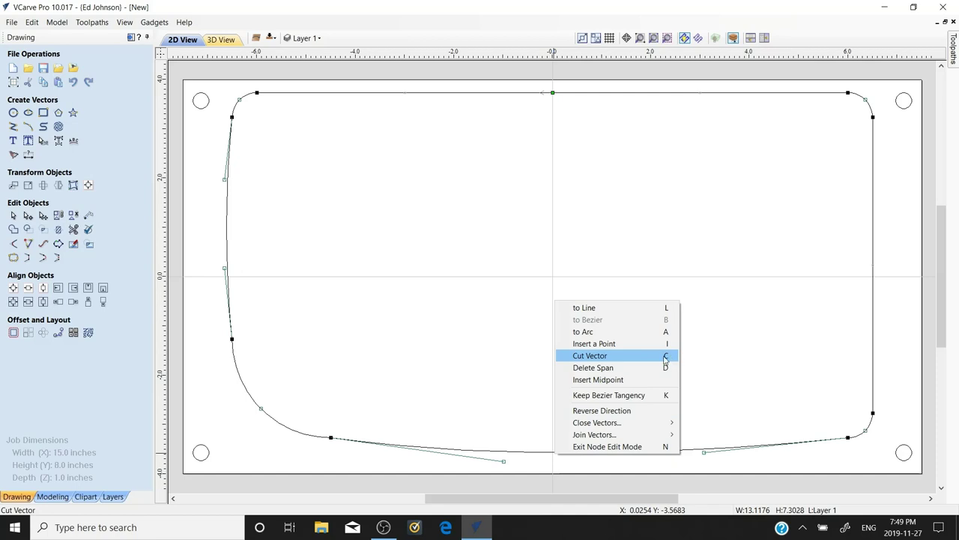
click(583, 357)
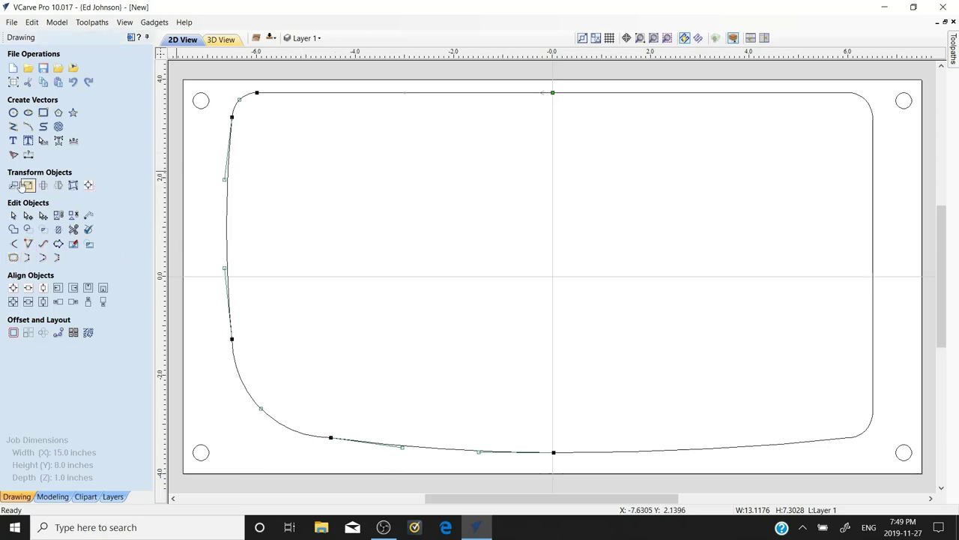
click(15, 216)
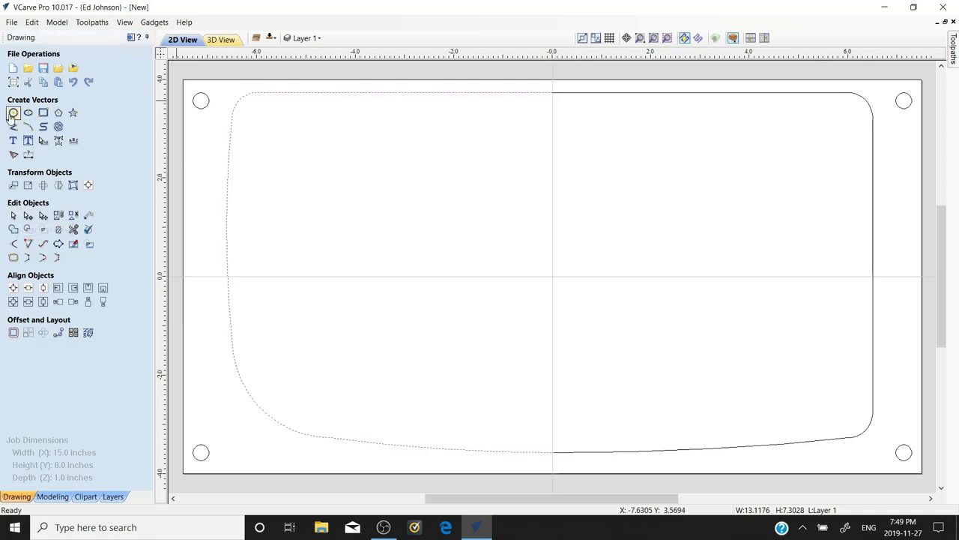
Draw a 0.315 inch diameter circle inside the outline's upper-left corner, centered at X -6.0, Y 3.2332
click(13, 114)
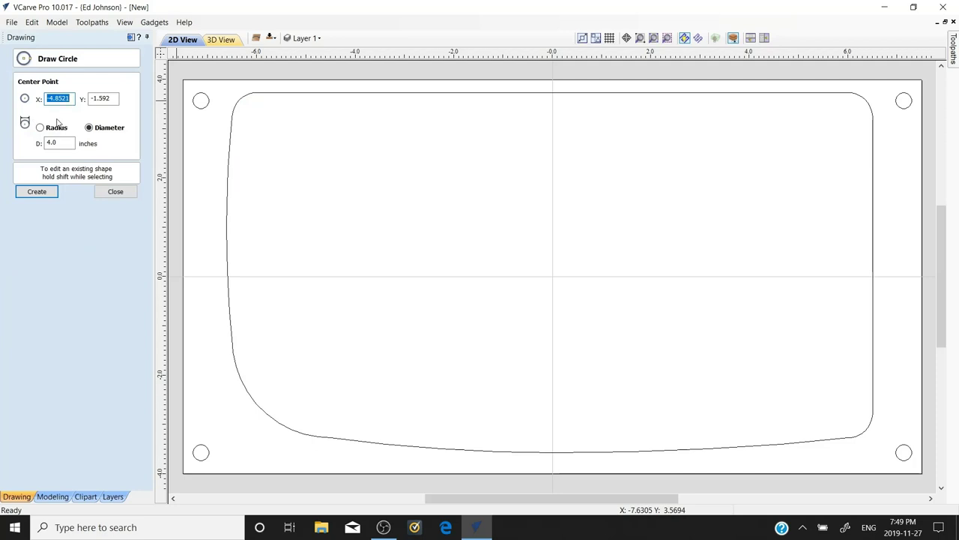
drag(61, 143, 54, 142)
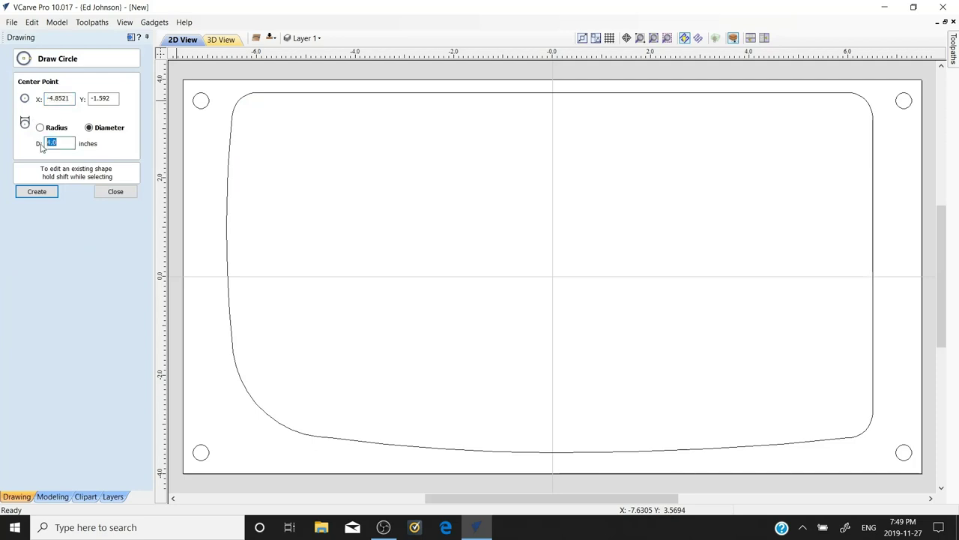
text(.315)
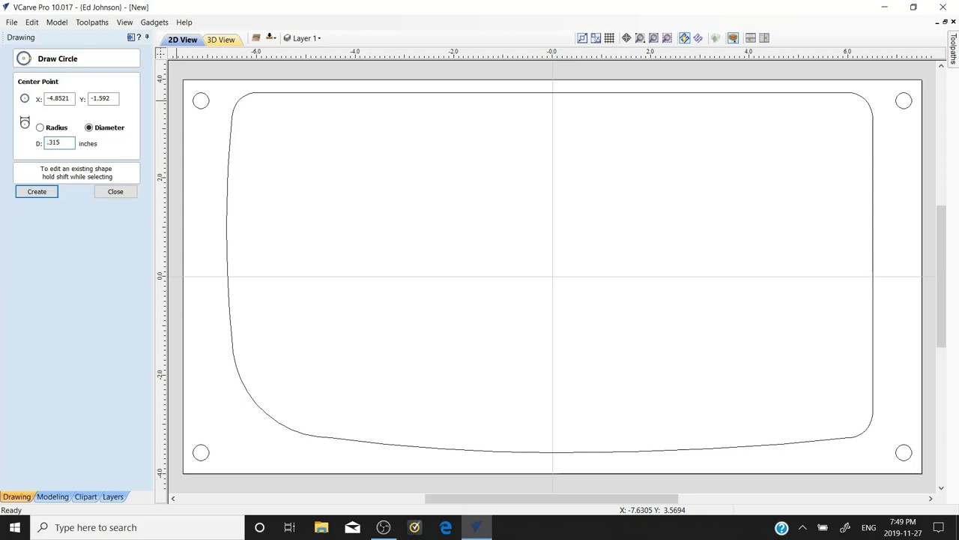
click(258, 118)
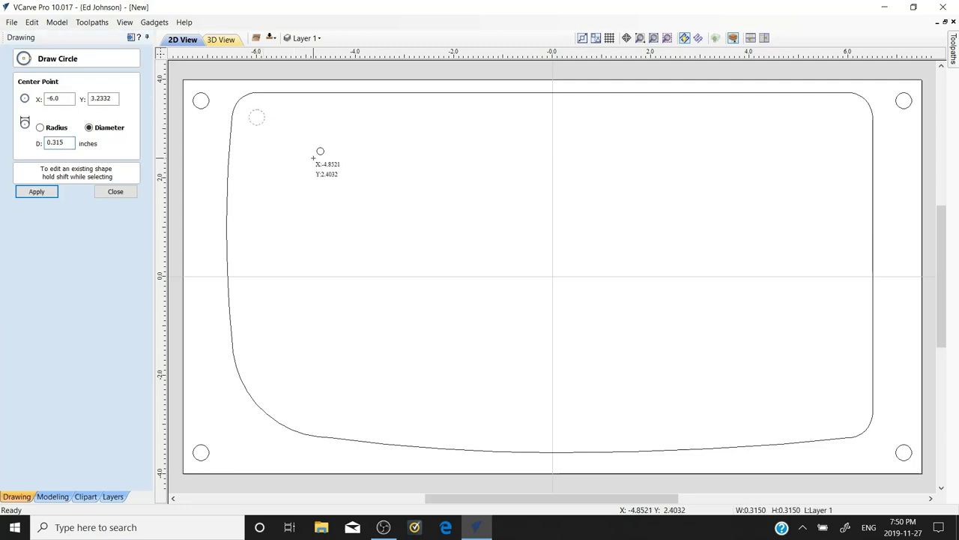
click(118, 193)
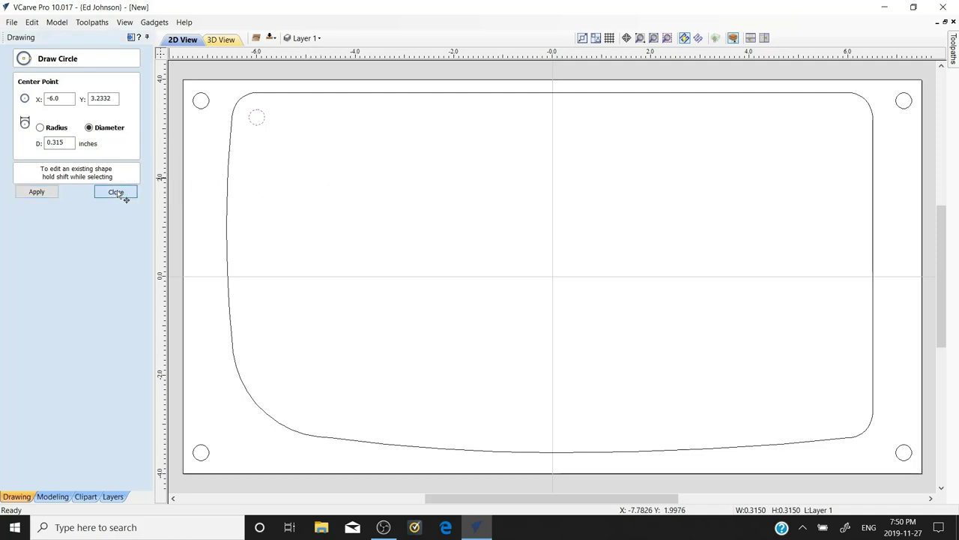
Delete the outline's right half and replace it with a horizontally mirrored copy of the left half and small circle about the job center
click(631, 94)
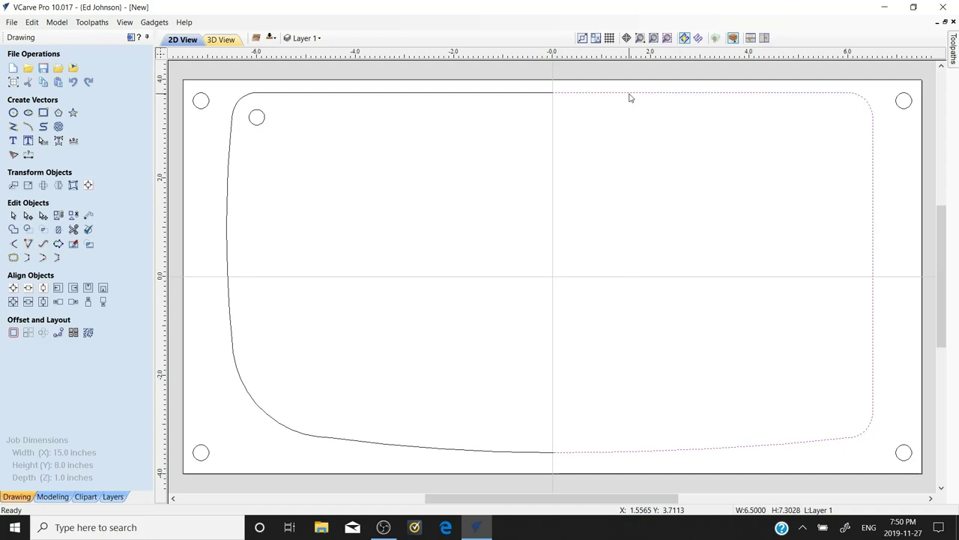
key(Delete)
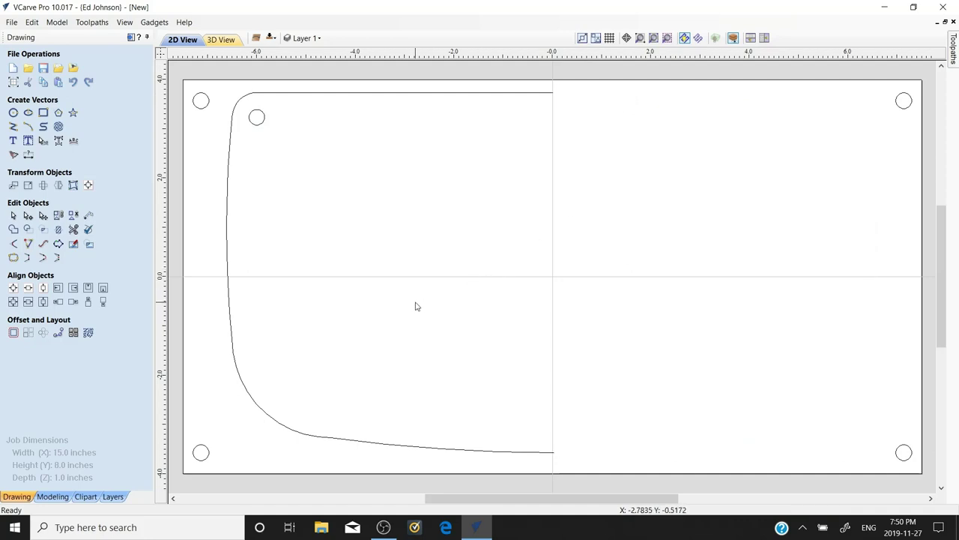
click(229, 172)
shift+click(260, 125)
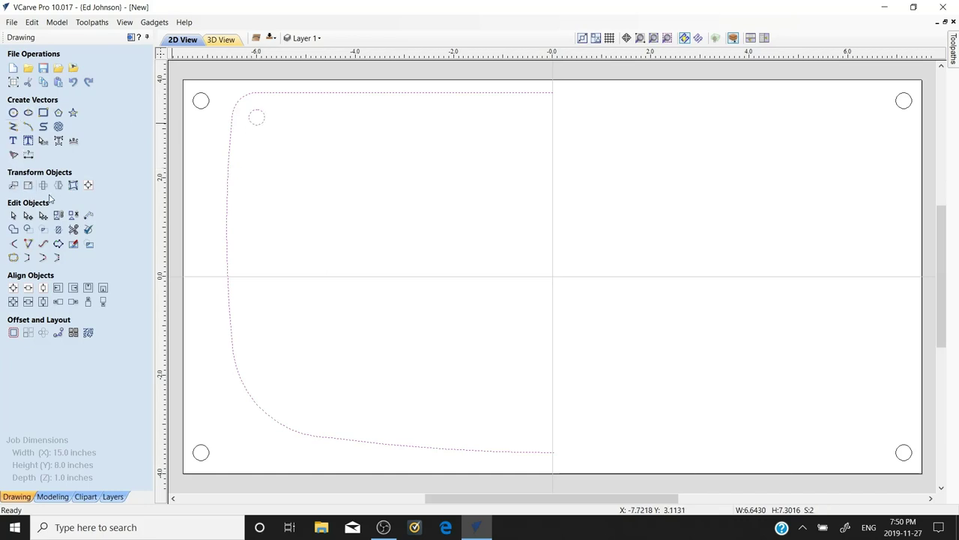
click(57, 185)
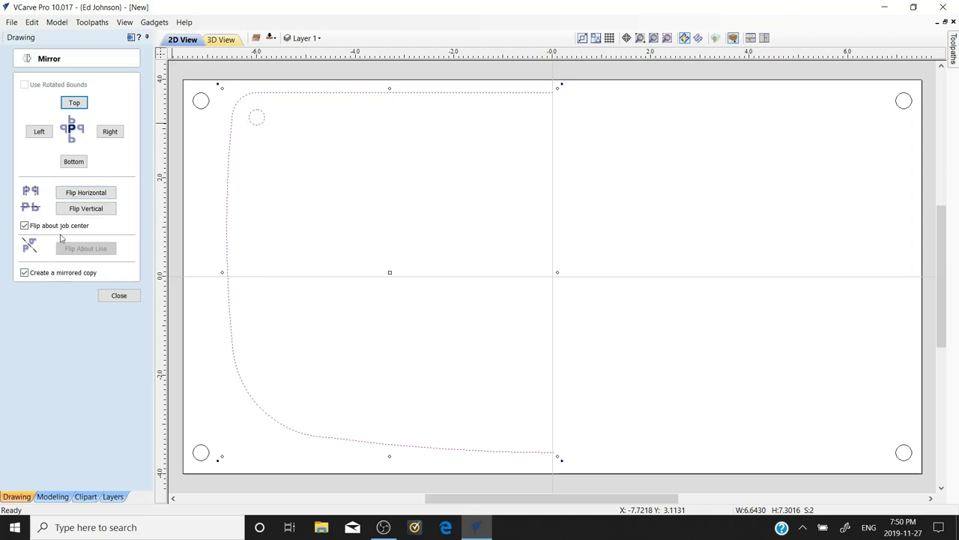
click(78, 194)
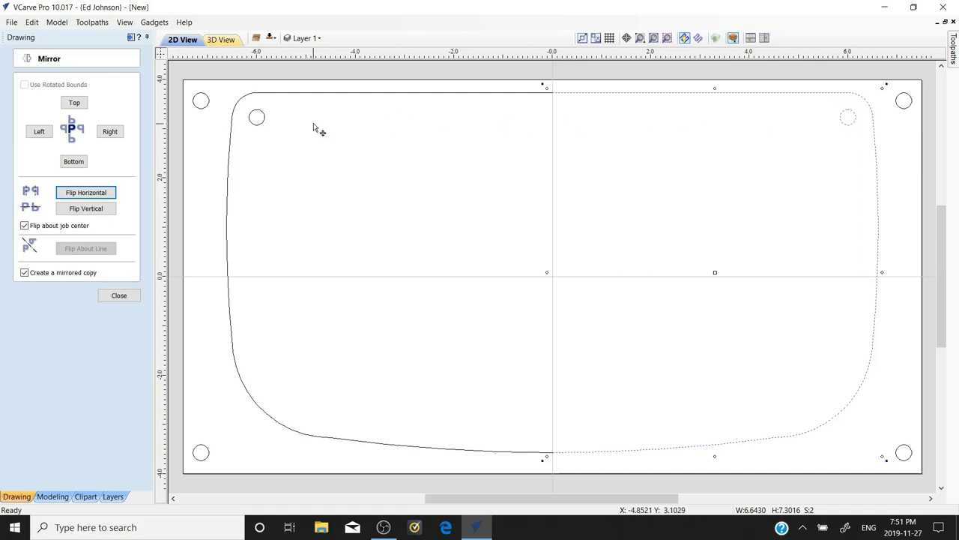
Join the two outline halves into one closed vector with a 0.1 inch tolerance and select all the vectors
shift+click(231, 102)
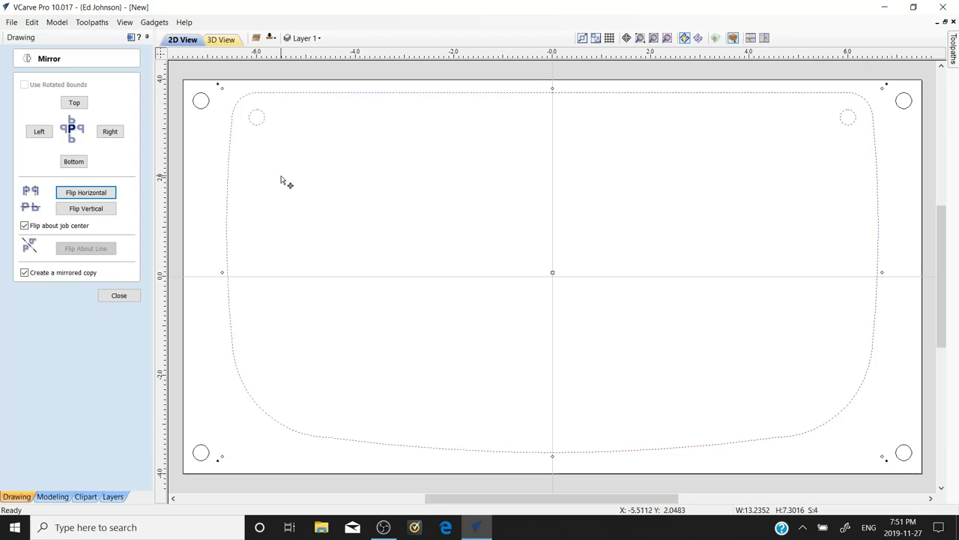
key(ctrl+a)
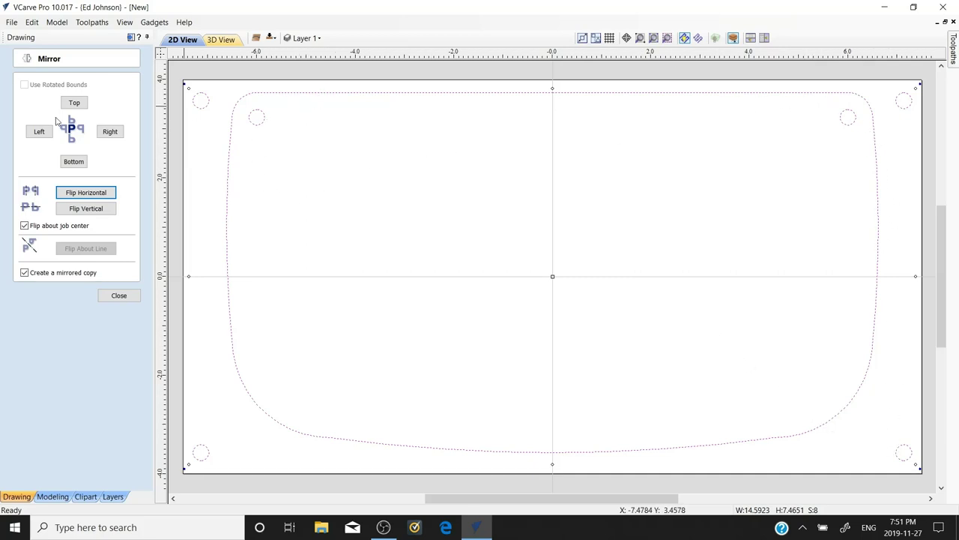
click(119, 295)
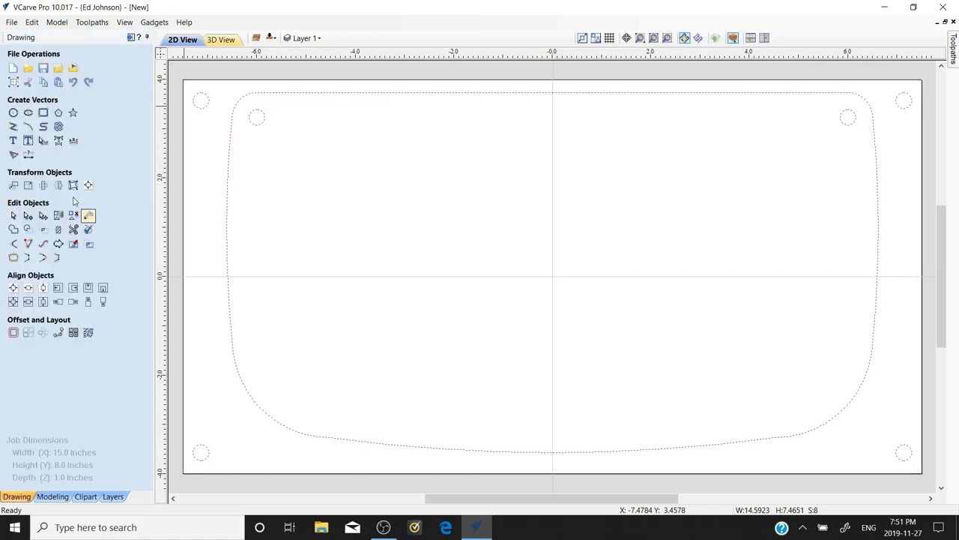
click(13, 258)
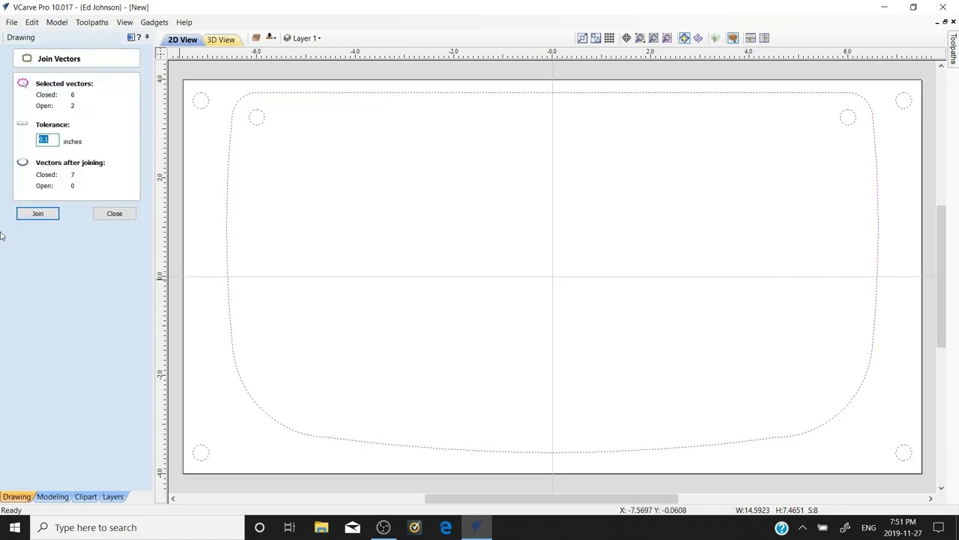
click(36, 215)
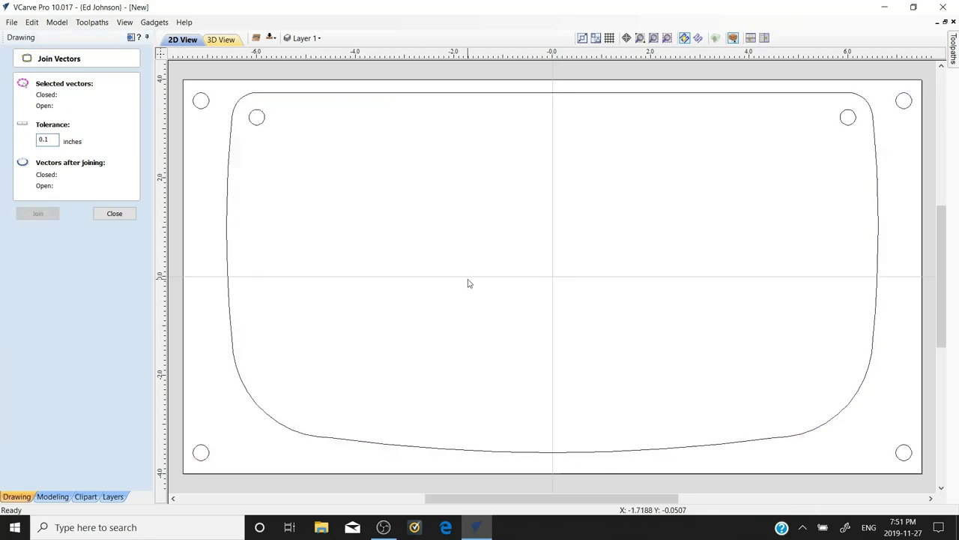
key(ctrl+a)
click(114, 213)
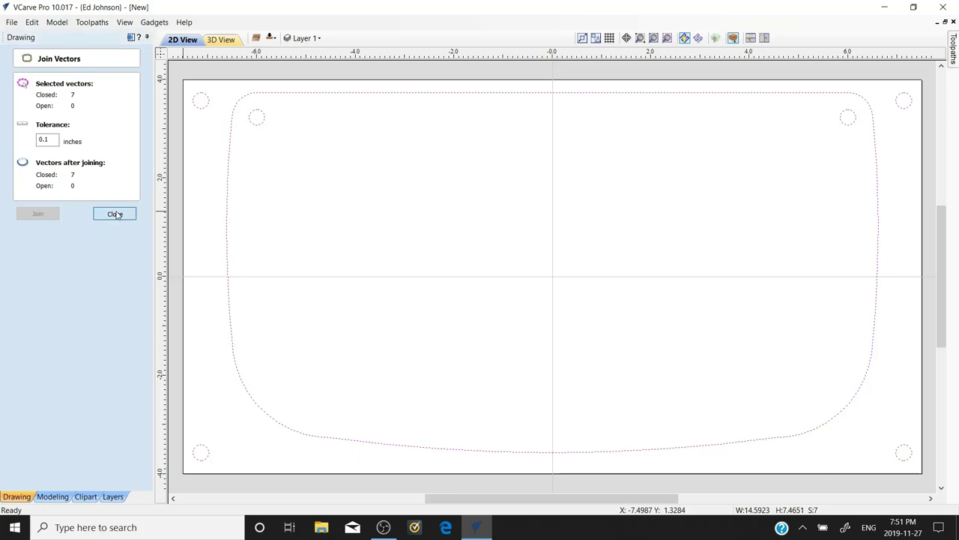
Copy all the selected vectors to a new layer named Drawer with a dark red drawing color
right_click(423, 94)
mouse_move(464, 342)
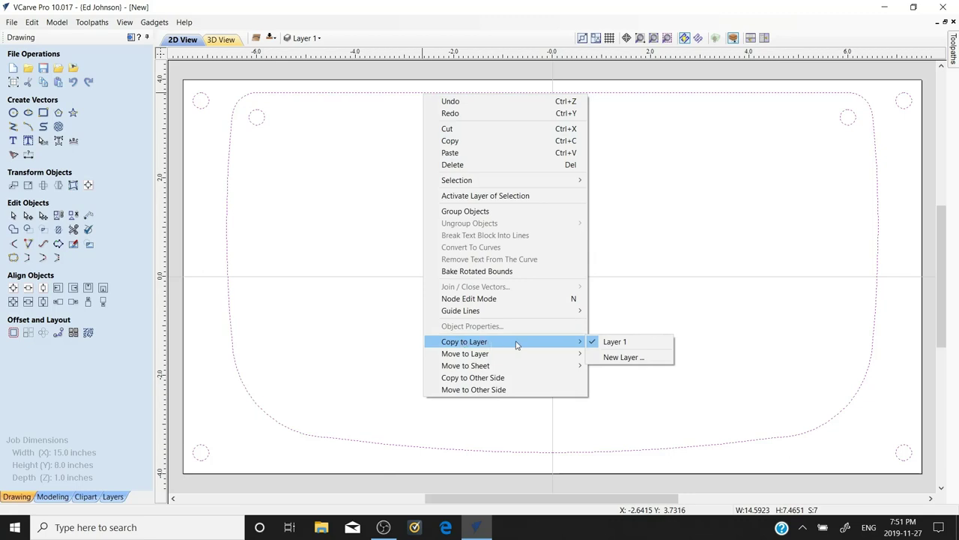
click(617, 359)
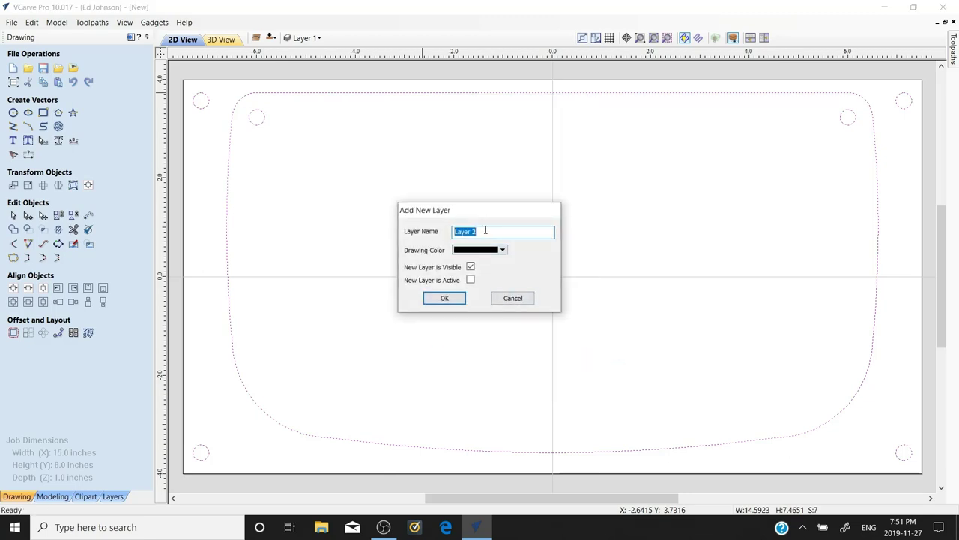
text(Drawer)
click(483, 251)
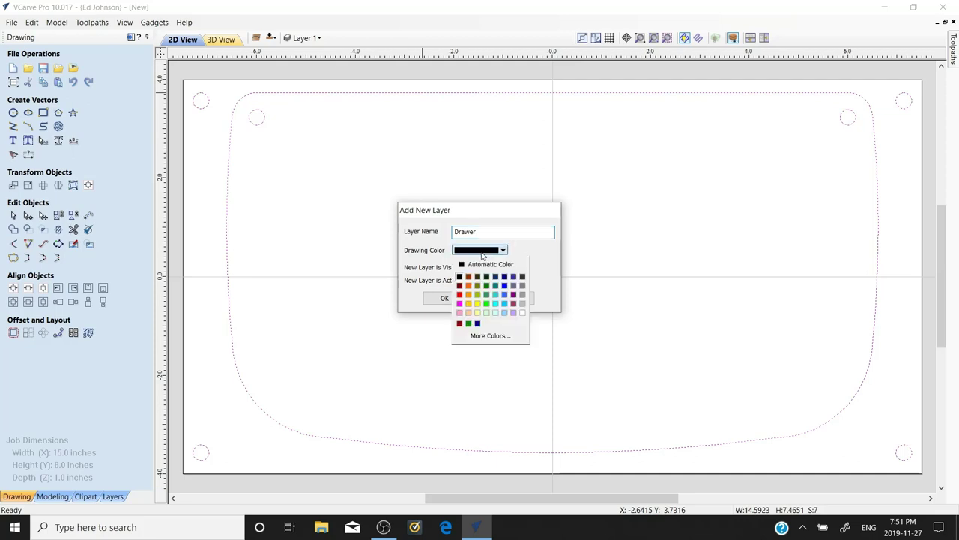
click(460, 285)
click(435, 297)
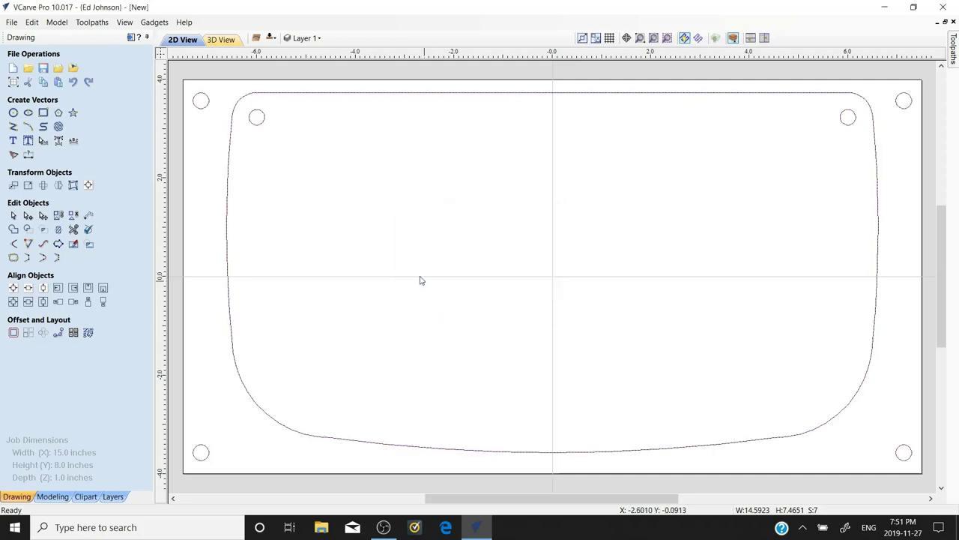
Copy the selected vectors to a new layer named Top, keeping the black drawing color
right_click(358, 97)
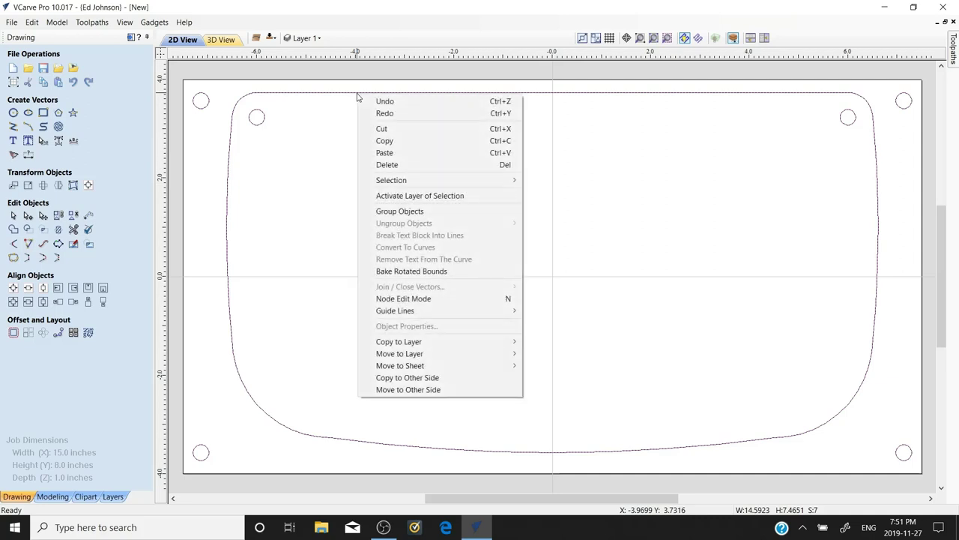
mouse_move(407, 342)
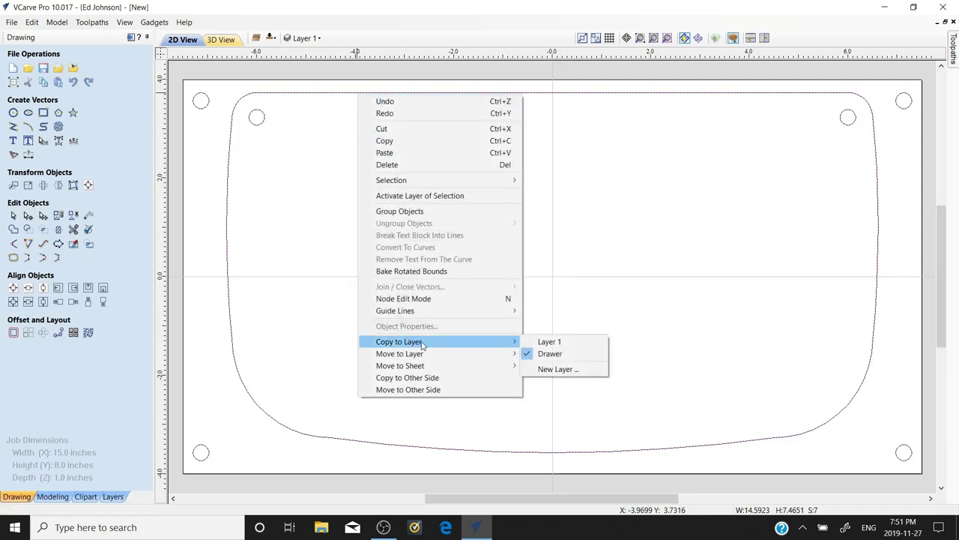
click(538, 370)
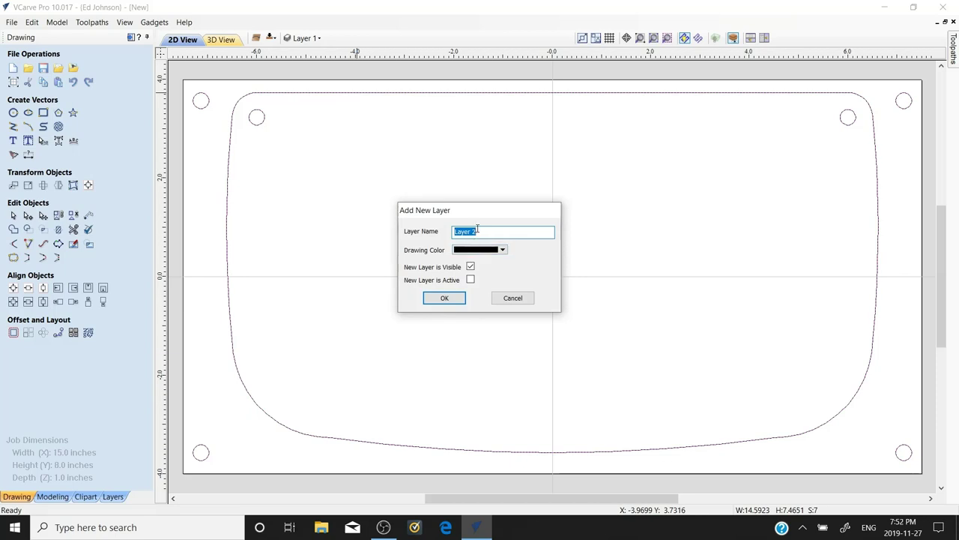
text(Top)
click(444, 299)
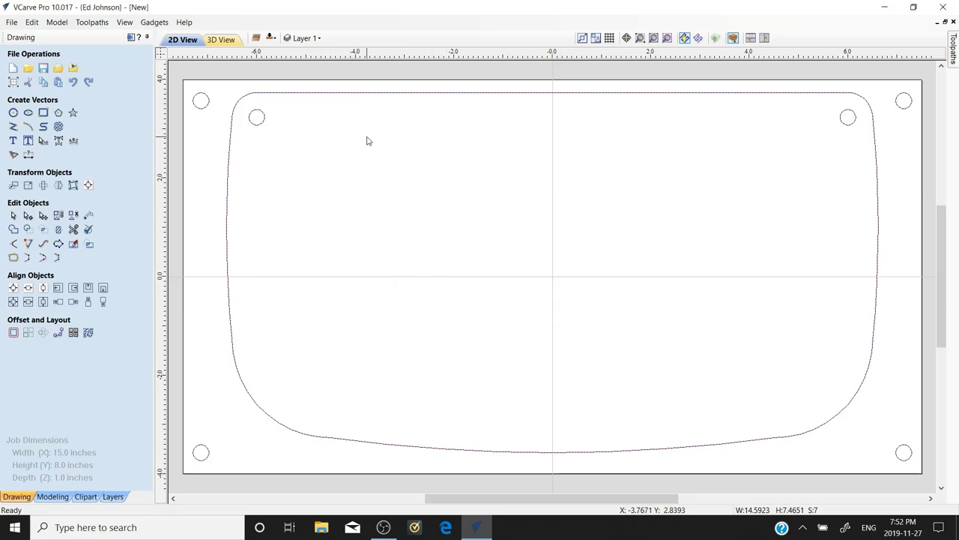
Copy the selected vectors to a new layer named Lid with a bright red drawing color
right_click(321, 97)
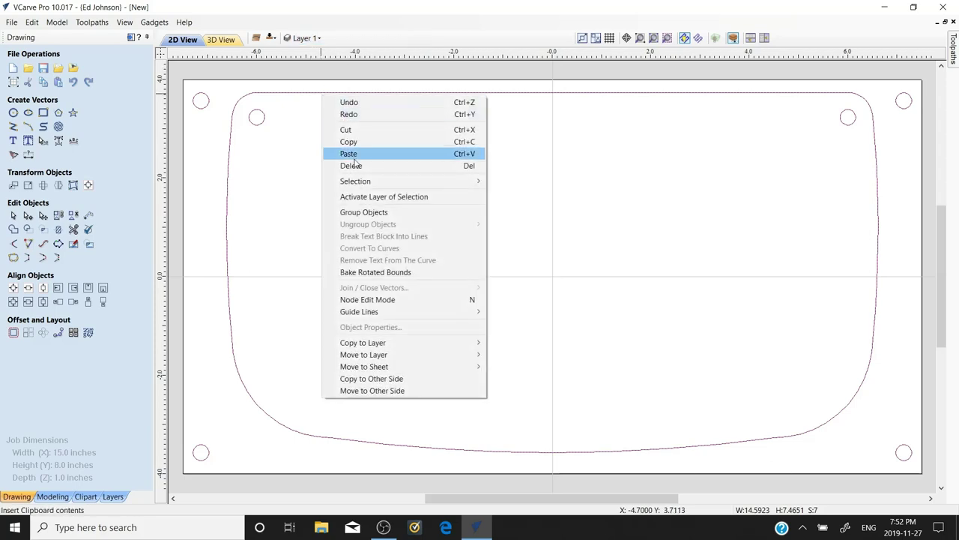
mouse_move(356, 349)
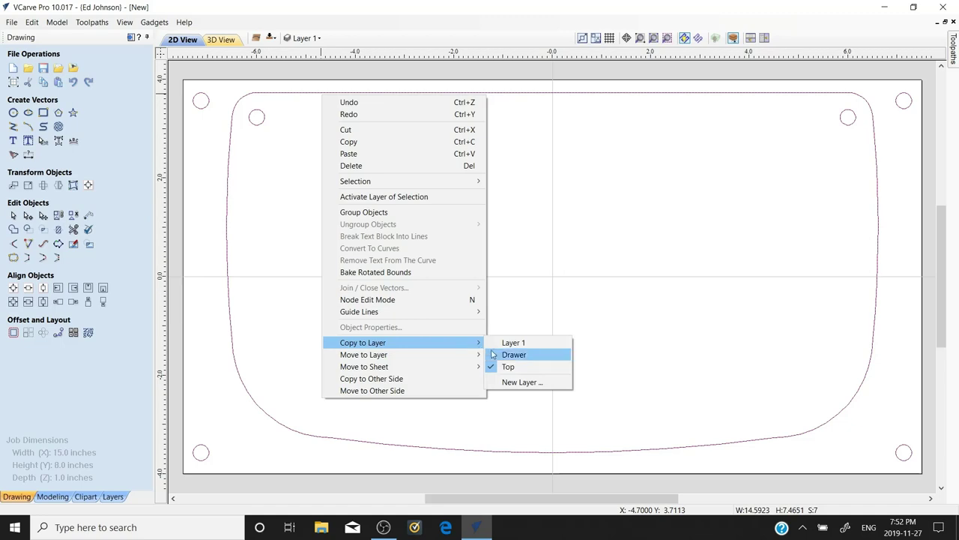
click(523, 383)
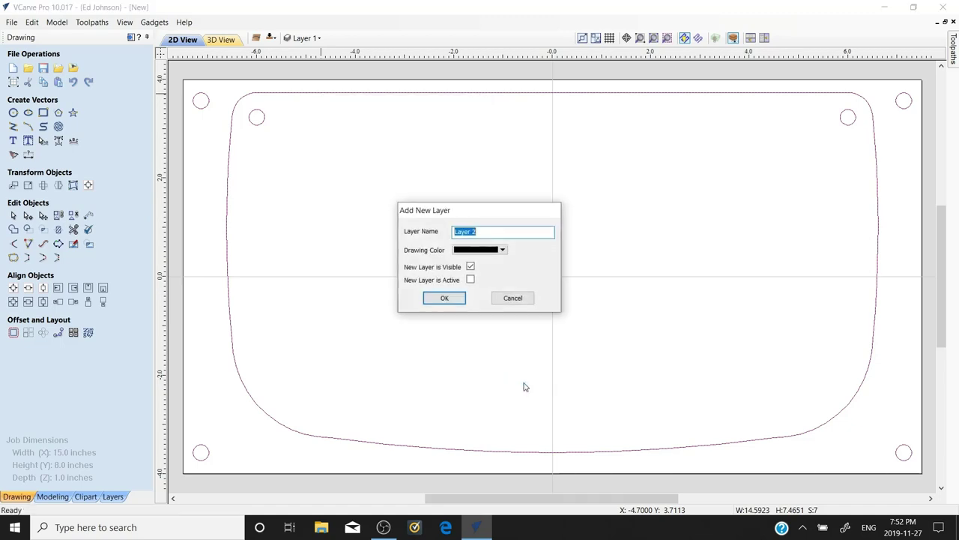
text(Lid)
click(477, 250)
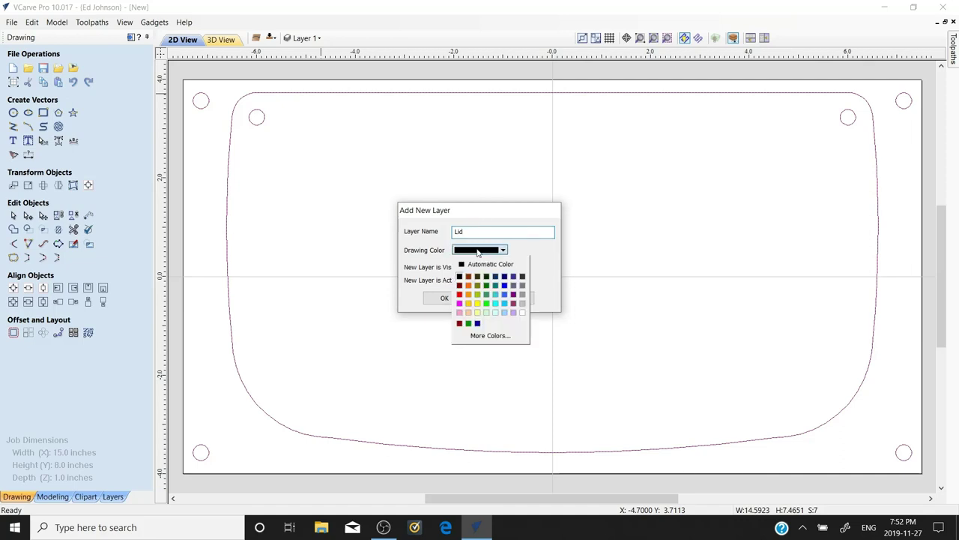
click(459, 294)
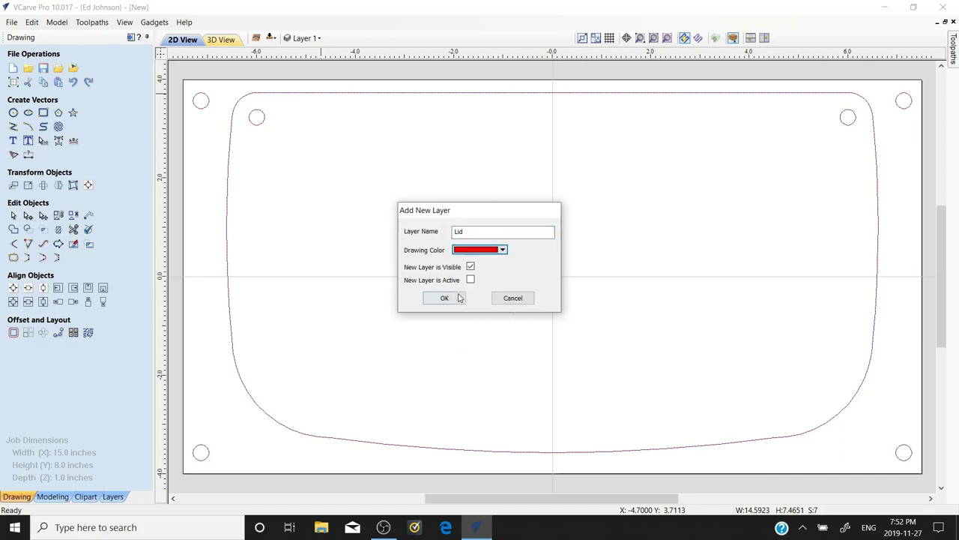
click(445, 298)
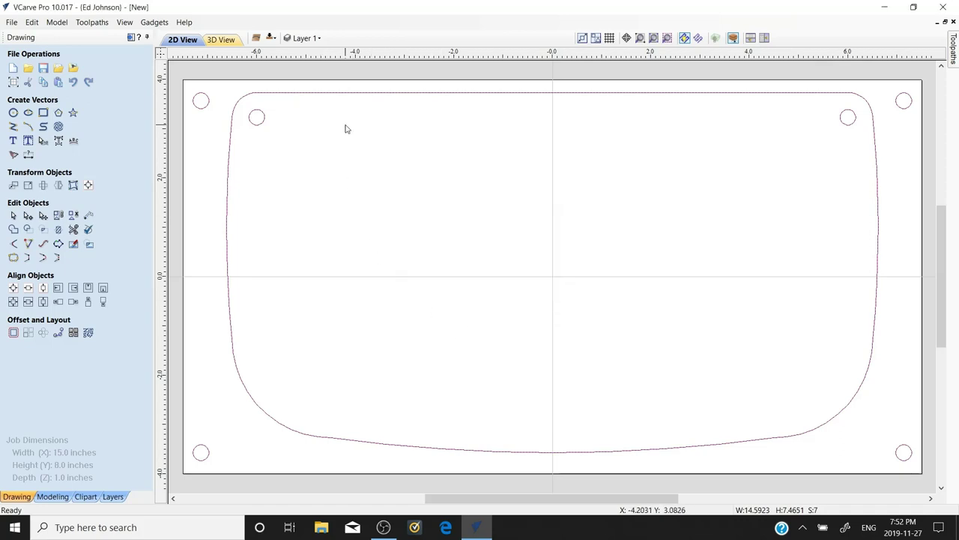
Rename Layer 1 as Base
click(304, 39)
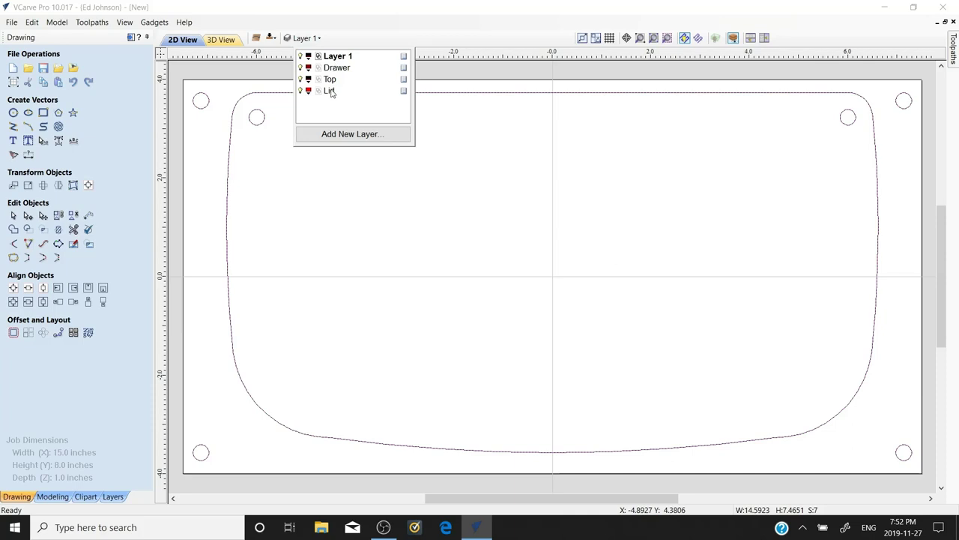
right_click(335, 62)
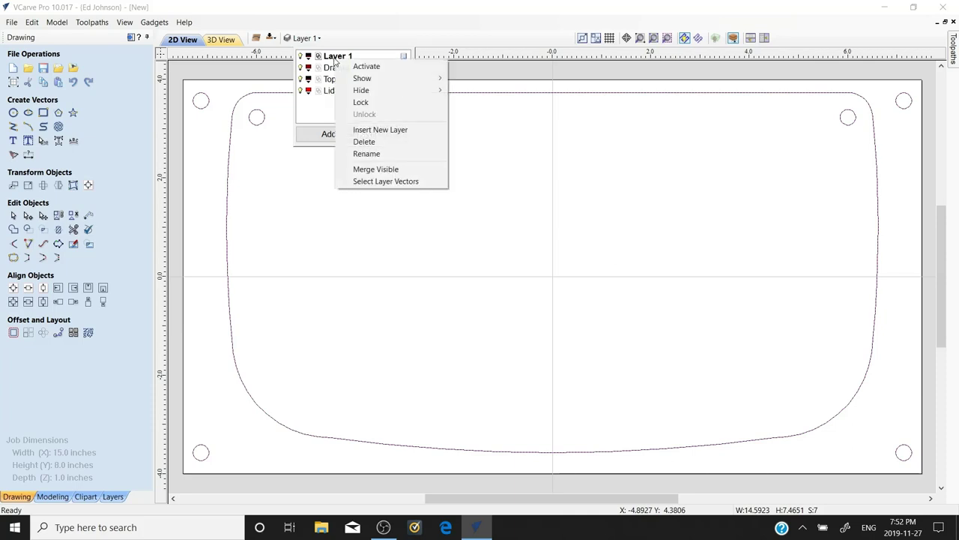
click(367, 153)
text(Base)
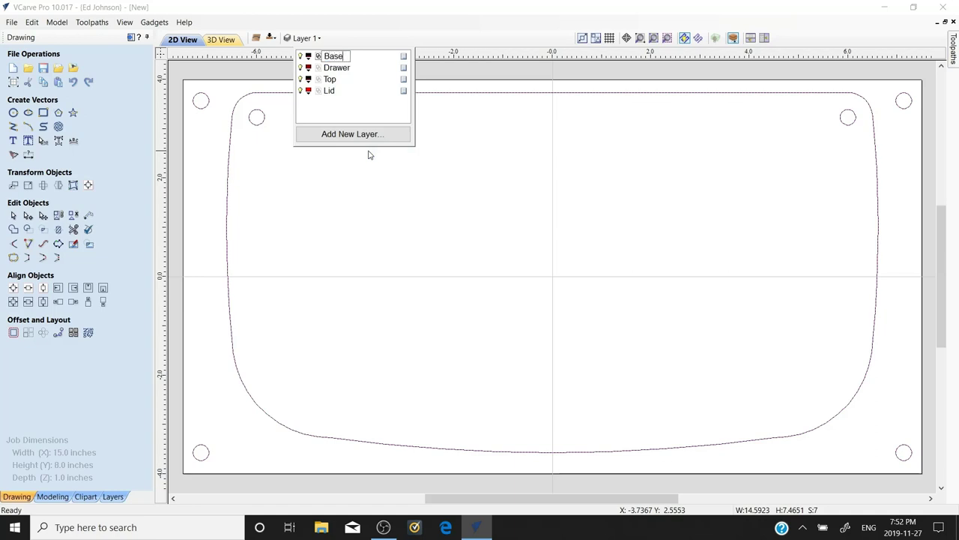
click(356, 93)
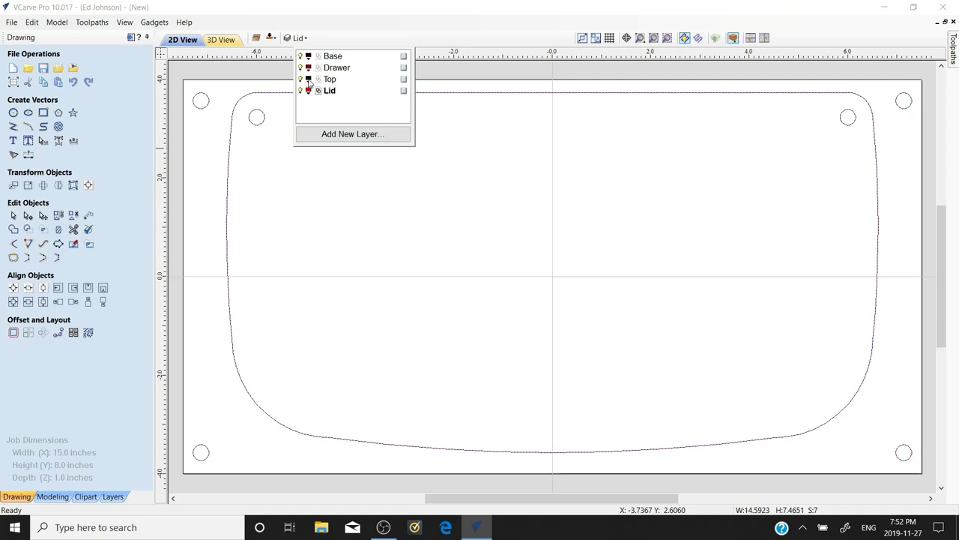
Change the Top layer's drawing color to blue
click(308, 80)
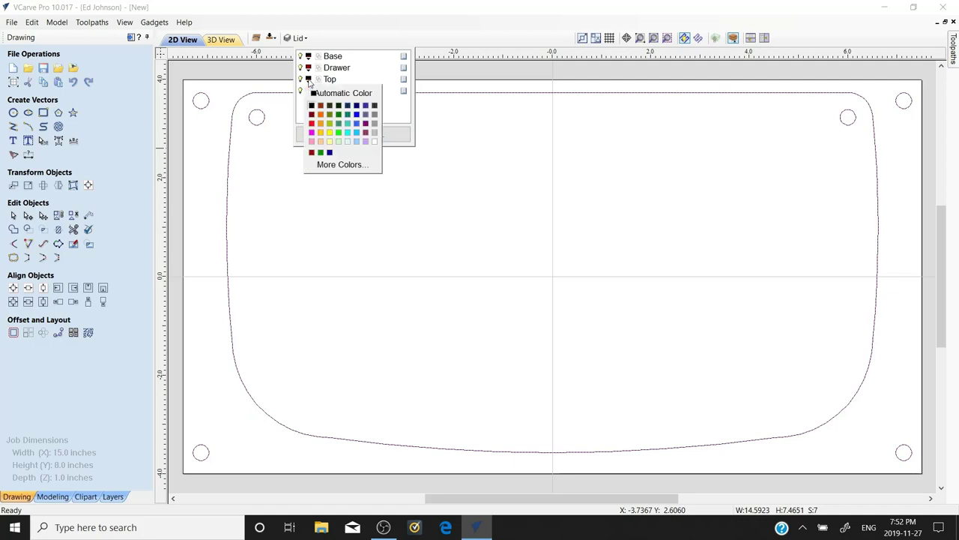
click(353, 124)
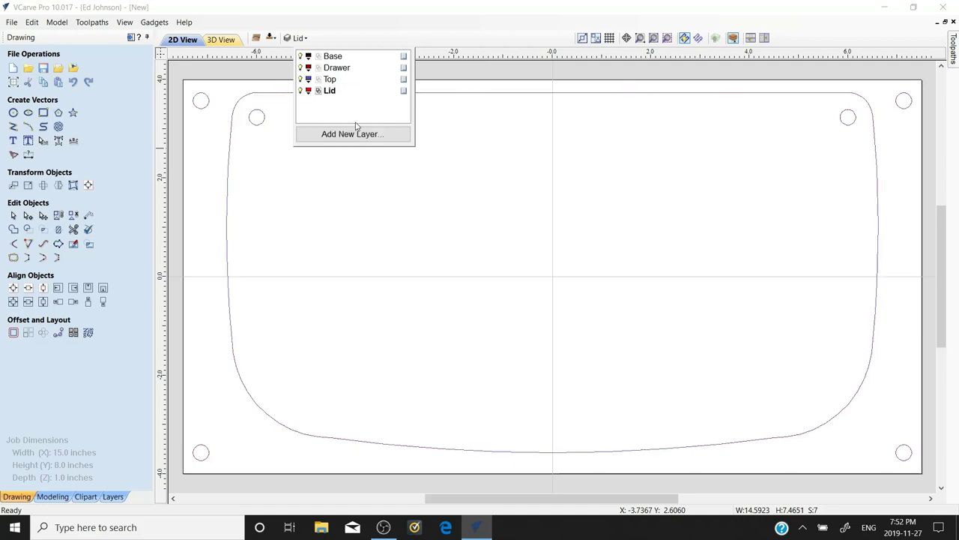
click(358, 157)
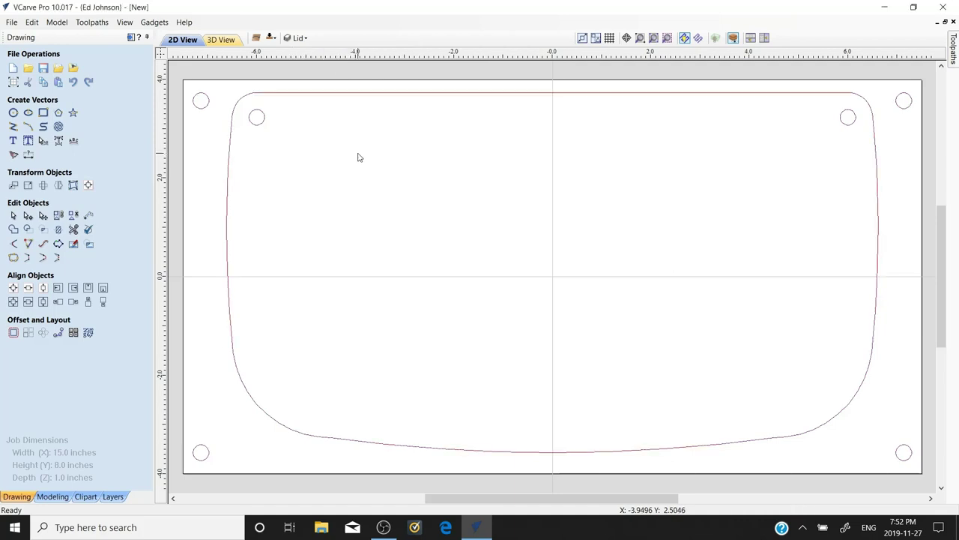
Hide the Base, Top and Lid layers and make Drawer the active layer
click(297, 37)
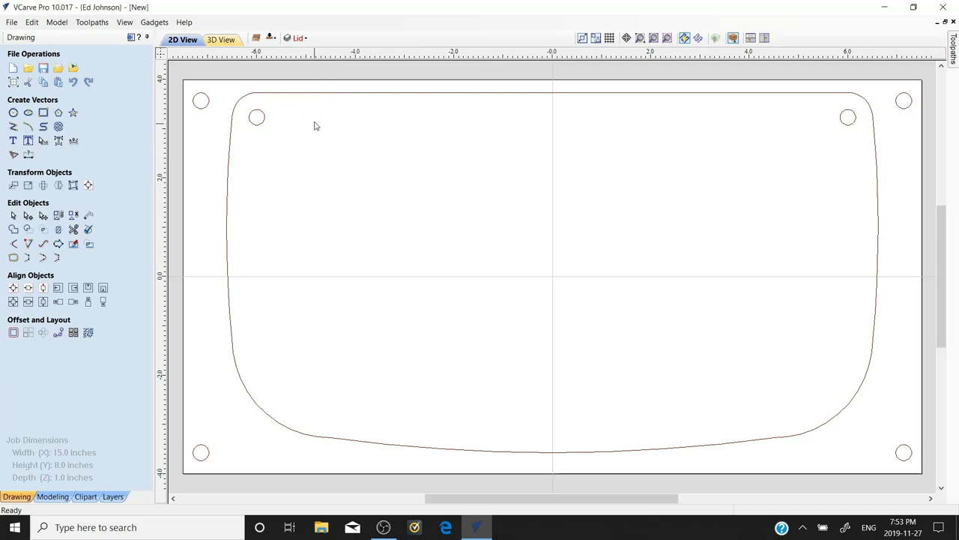
click(299, 37)
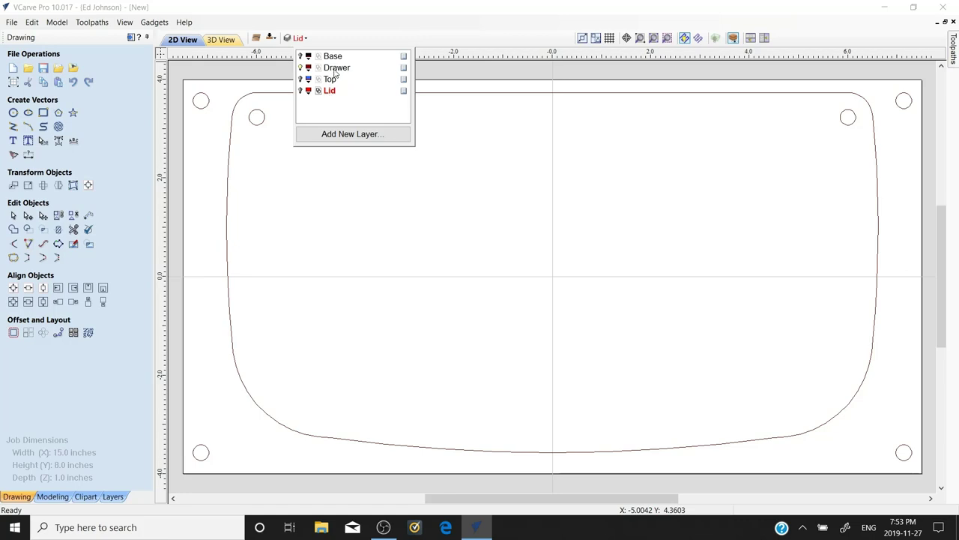
click(336, 68)
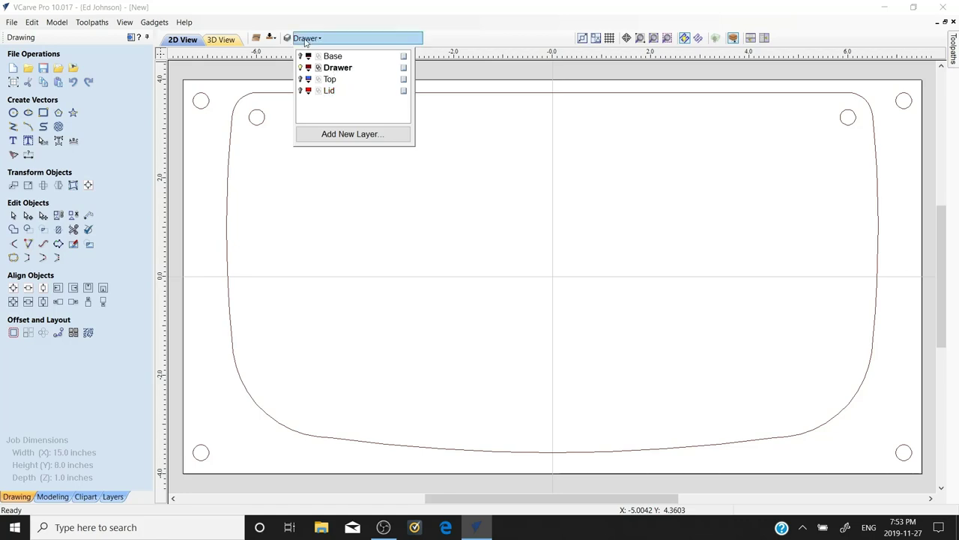
click(337, 221)
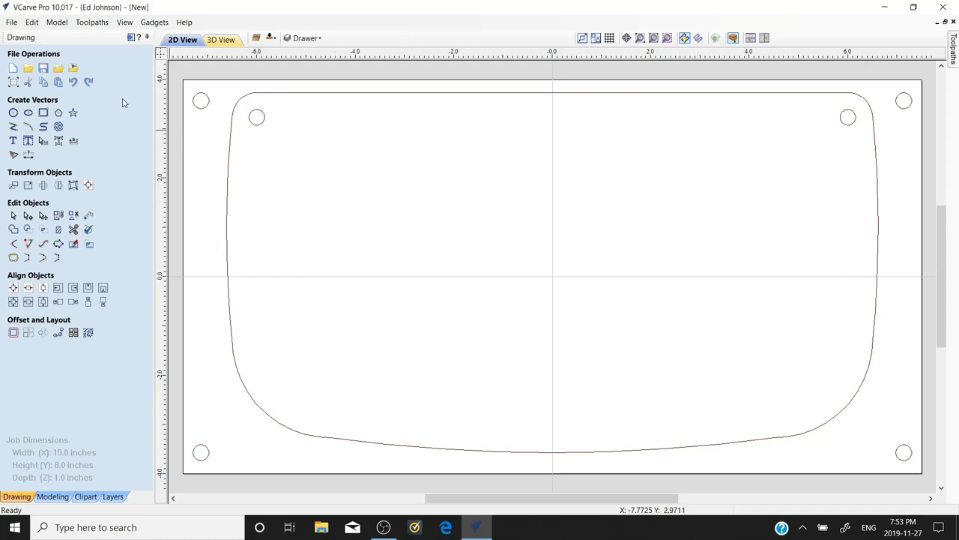
Draw a 1 inch diameter circle centered on the hole inside the outline's upper-left corner, at X -6.0, Y 3.2332
click(13, 114)
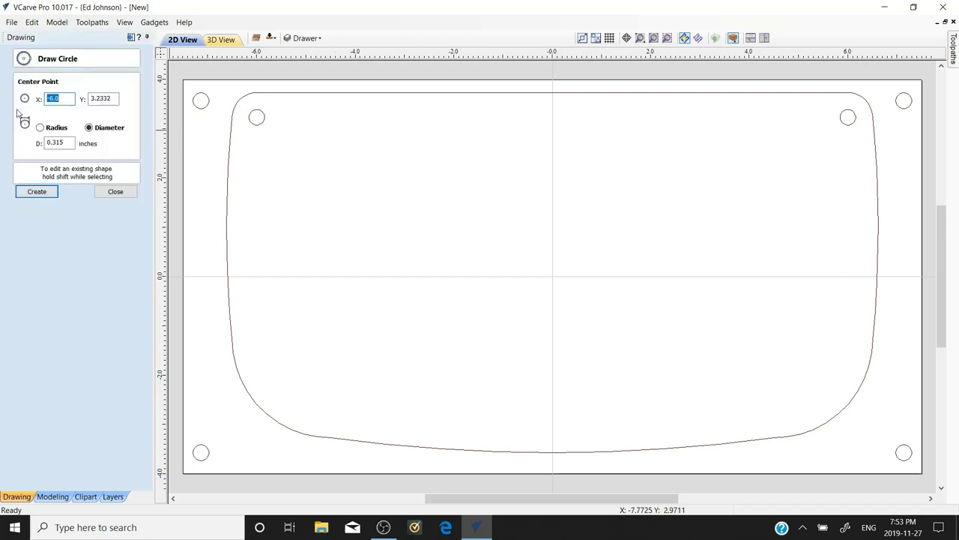
drag(67, 143, 35, 143)
text(1)
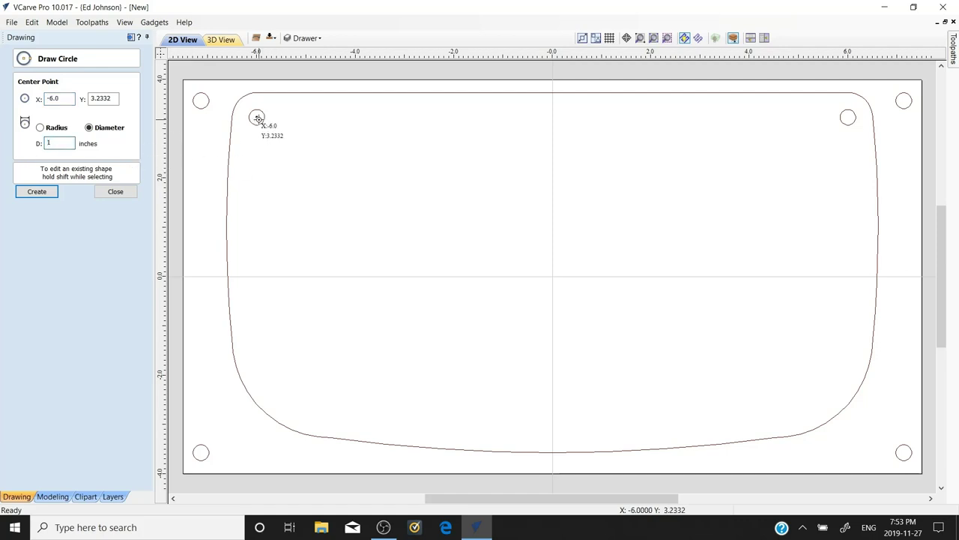
key(Return)
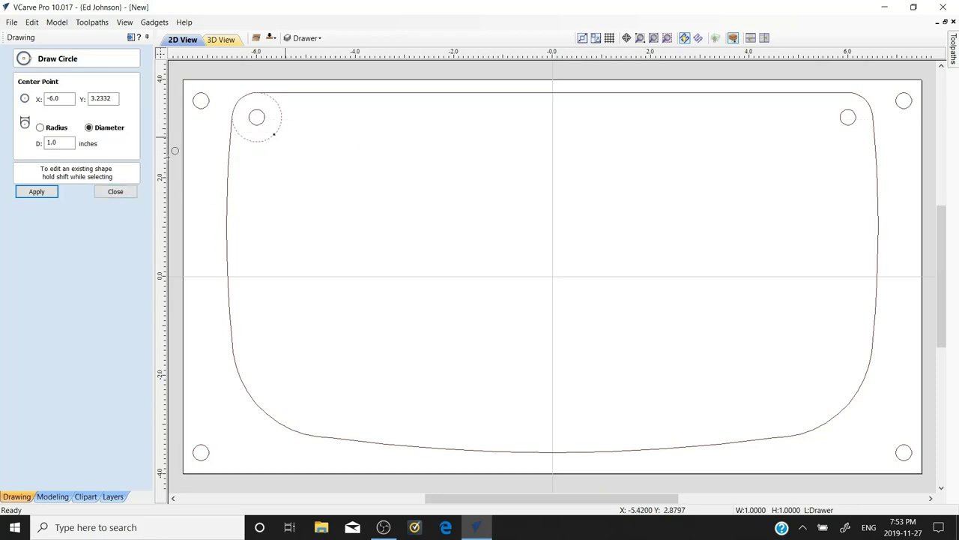
click(115, 192)
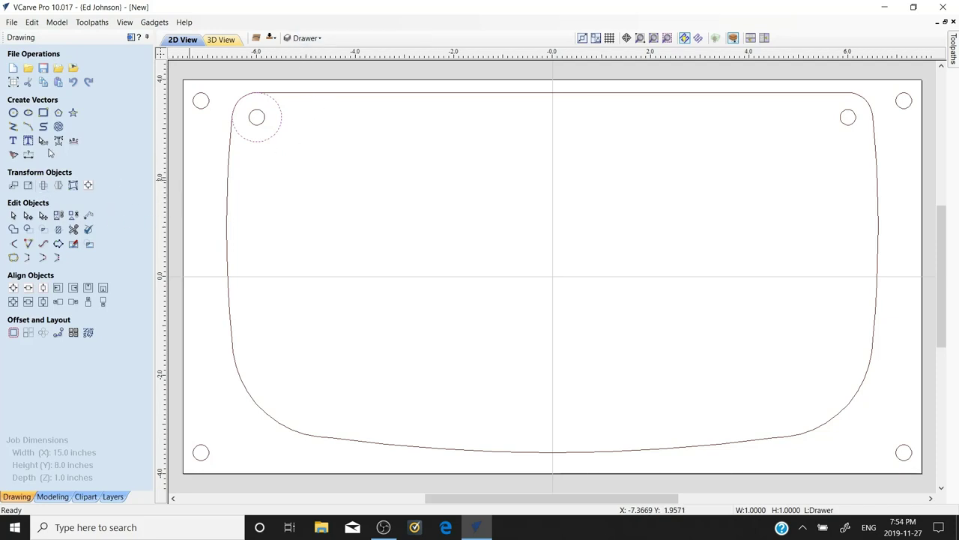
Draw a square-cornered rectangle 10 inches wide and 1 inch high on the vertical centerline, centered at about Y 2.677
click(42, 112)
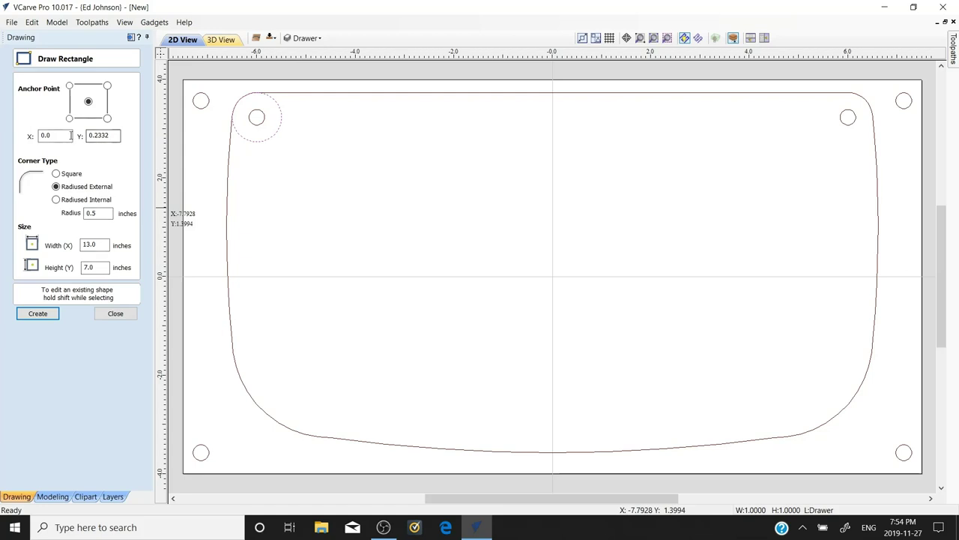
click(56, 174)
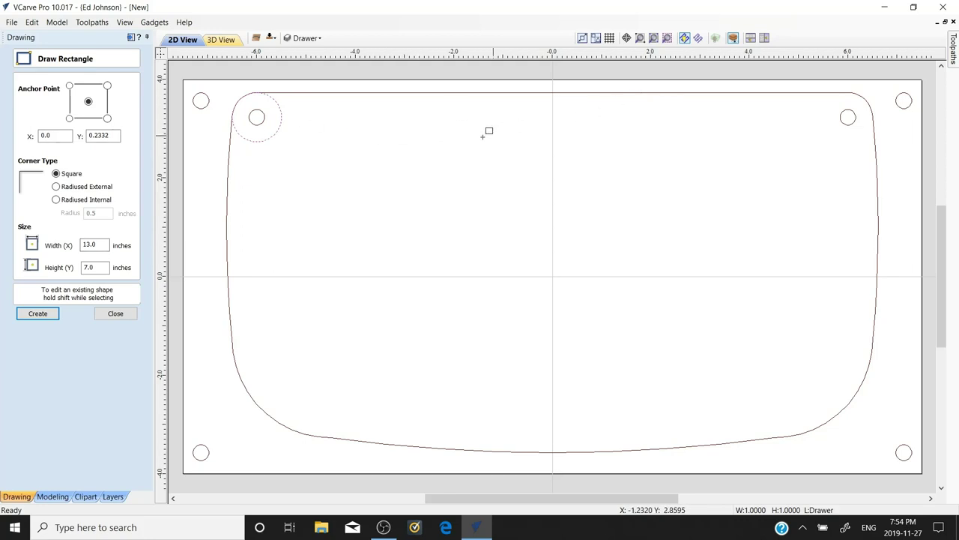
double_click(90, 245)
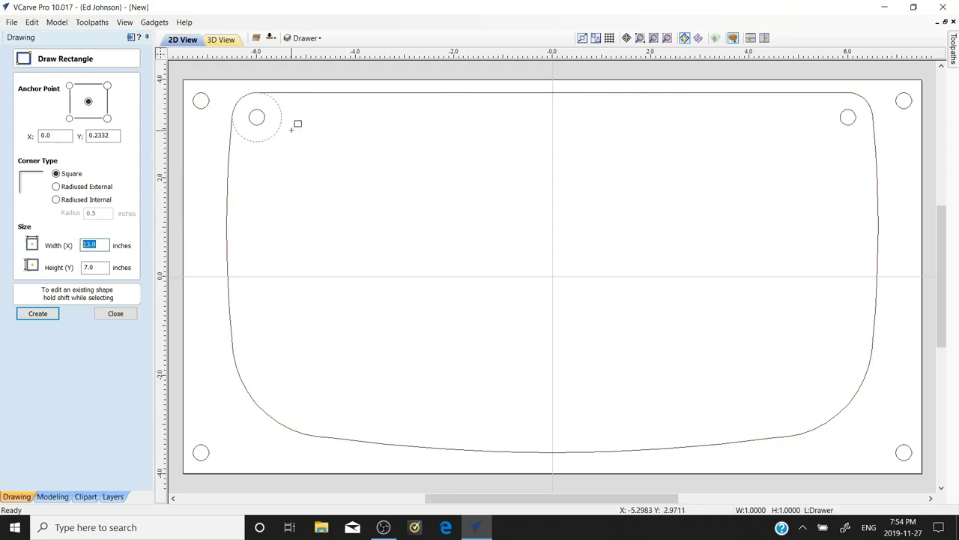
text(1)
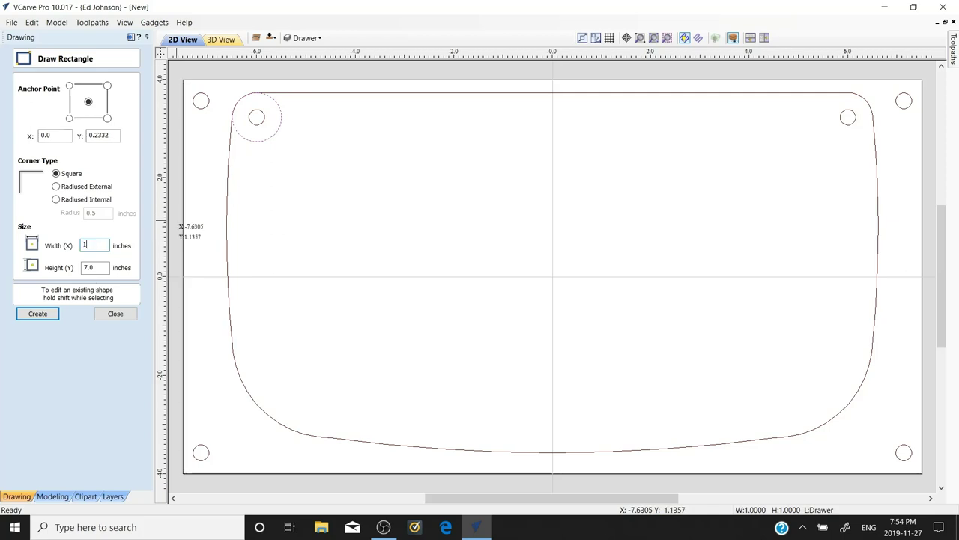
text(0)
double_click(99, 266)
text(1)
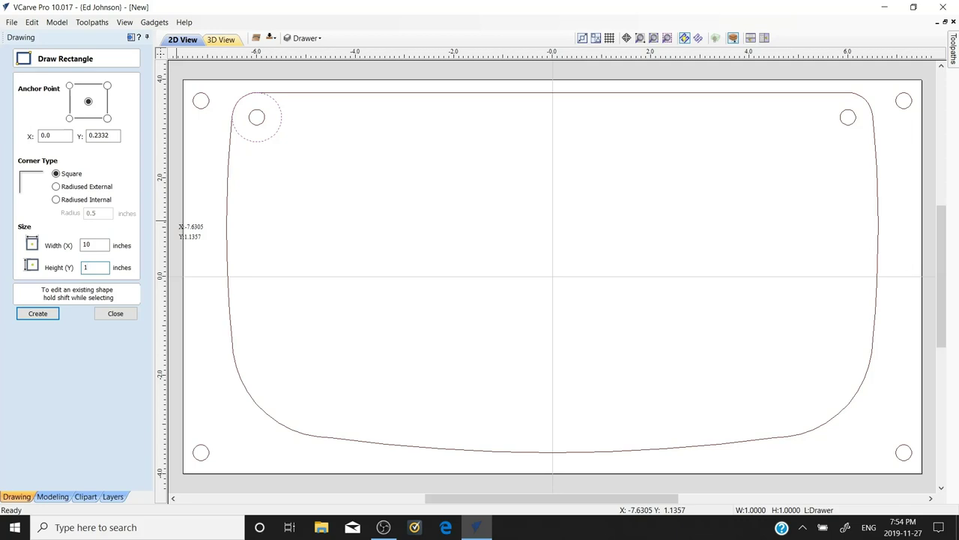
click(554, 144)
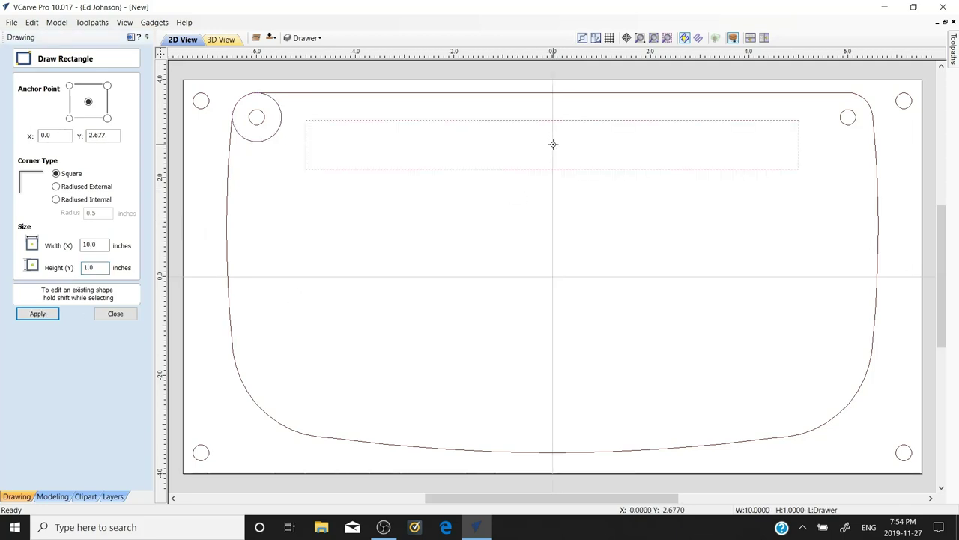
click(115, 315)
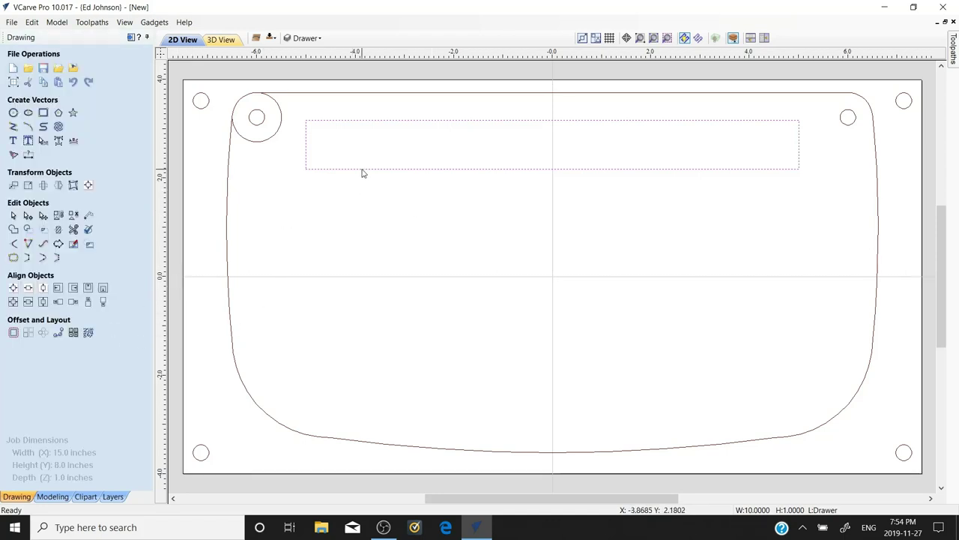
Align the 10 by 1 inch rectangle with the top edge of the curved outline
shift+click(389, 97)
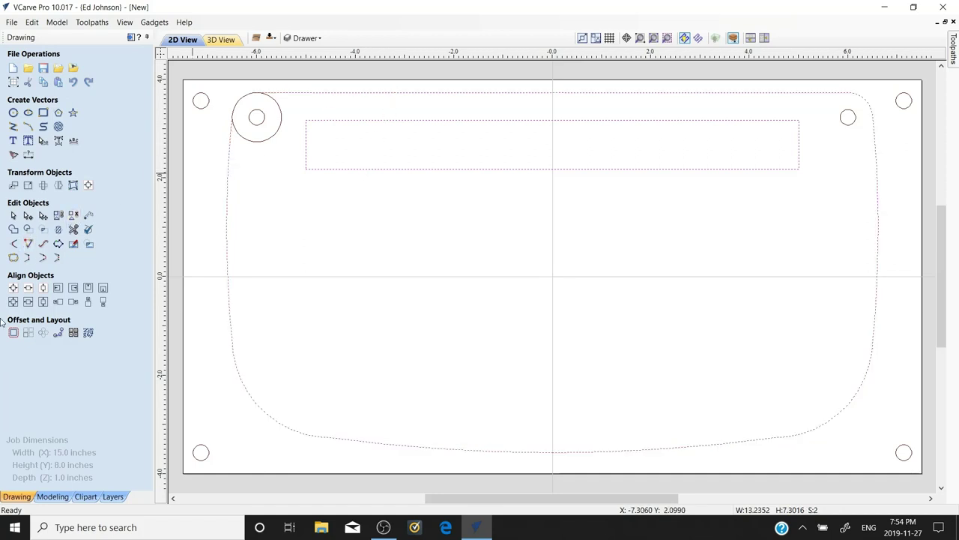
click(88, 289)
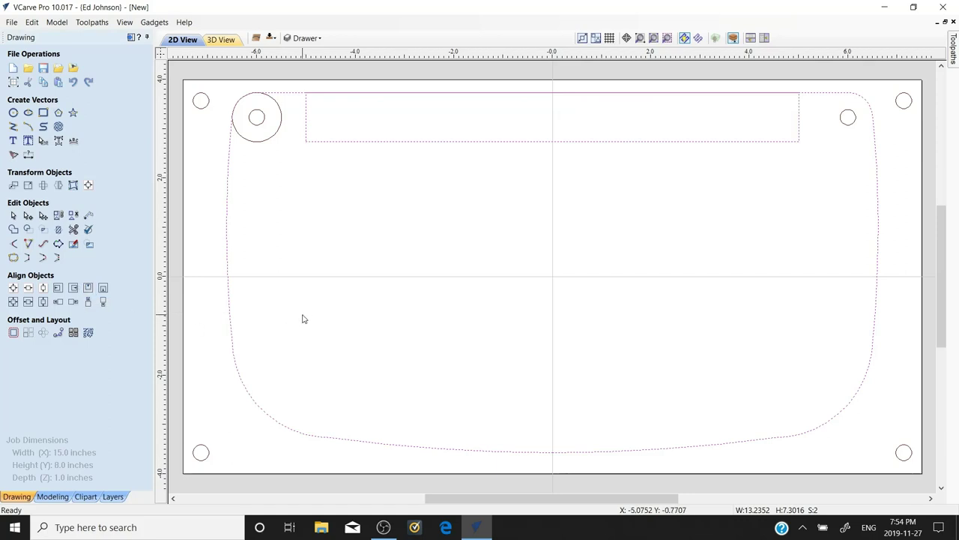
key(Escape)
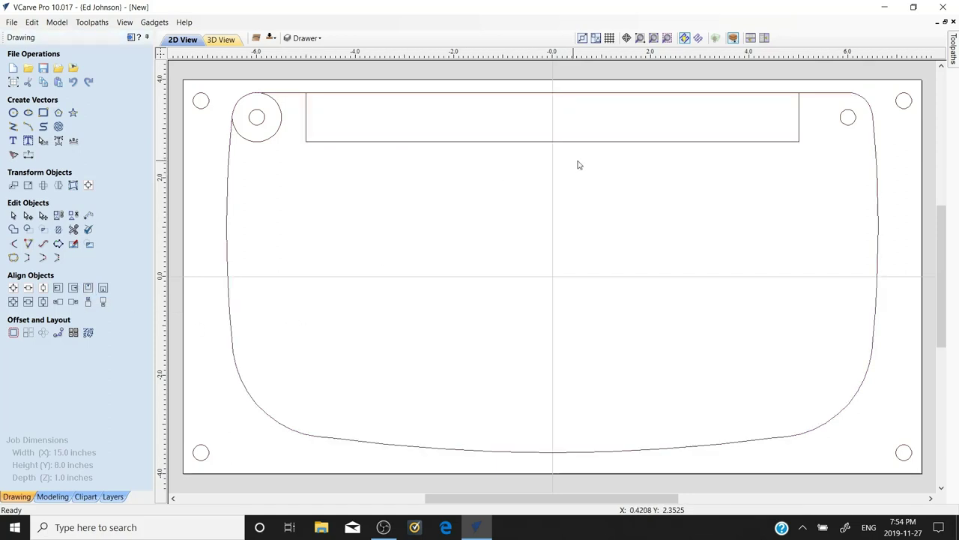
Draw a rectangle 1 inch wide and 5 inches high on the vertical centerline and align it flush against the wide rectangle's bottom edge
click(43, 113)
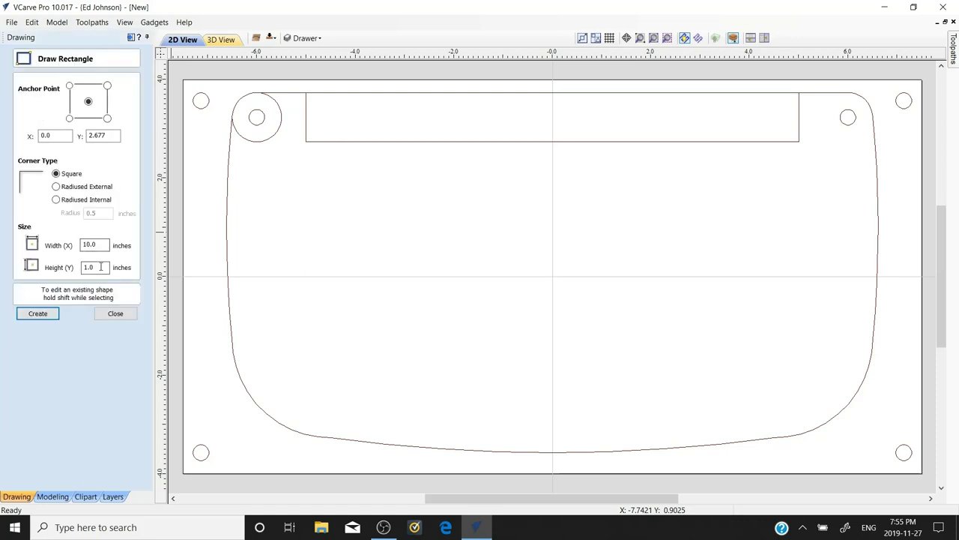
drag(100, 243, 61, 245)
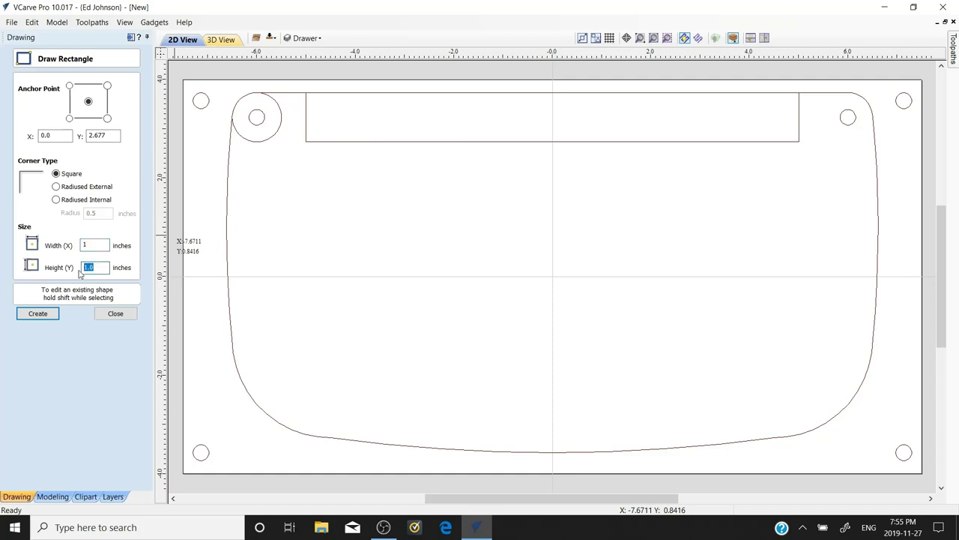
click(552, 266)
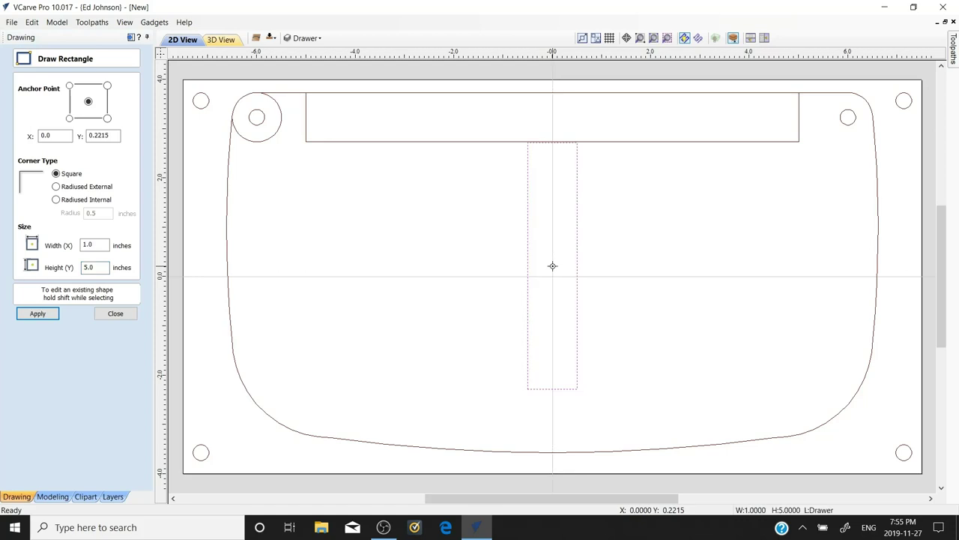
click(116, 317)
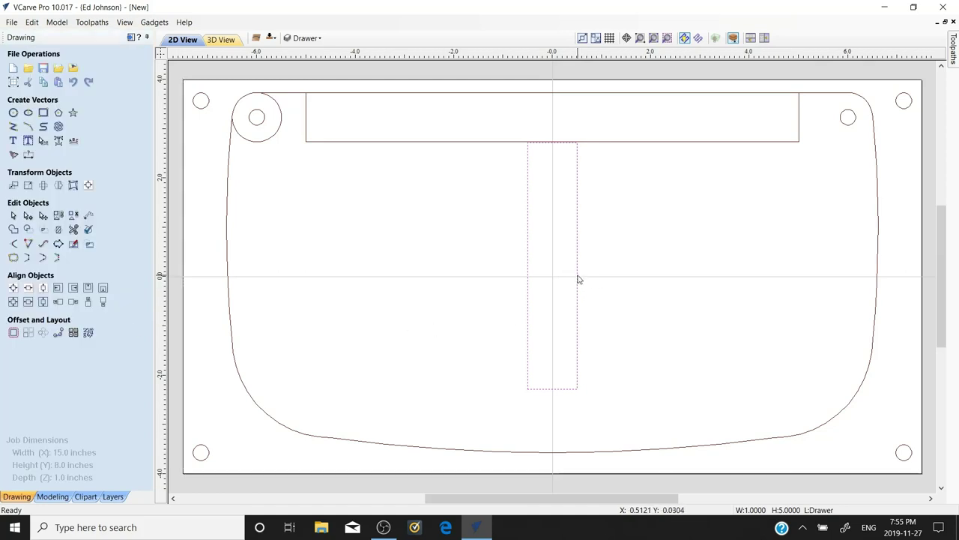
shift+click(502, 146)
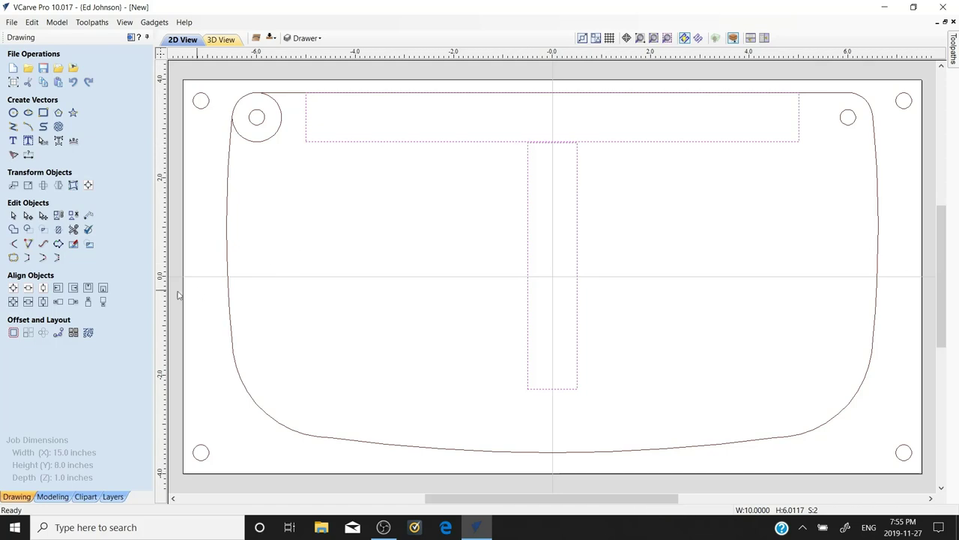
click(103, 302)
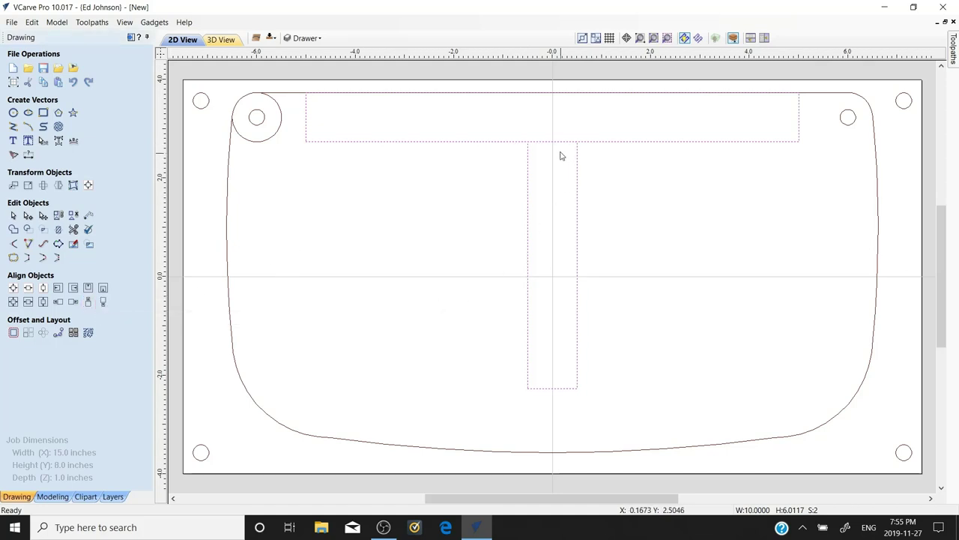